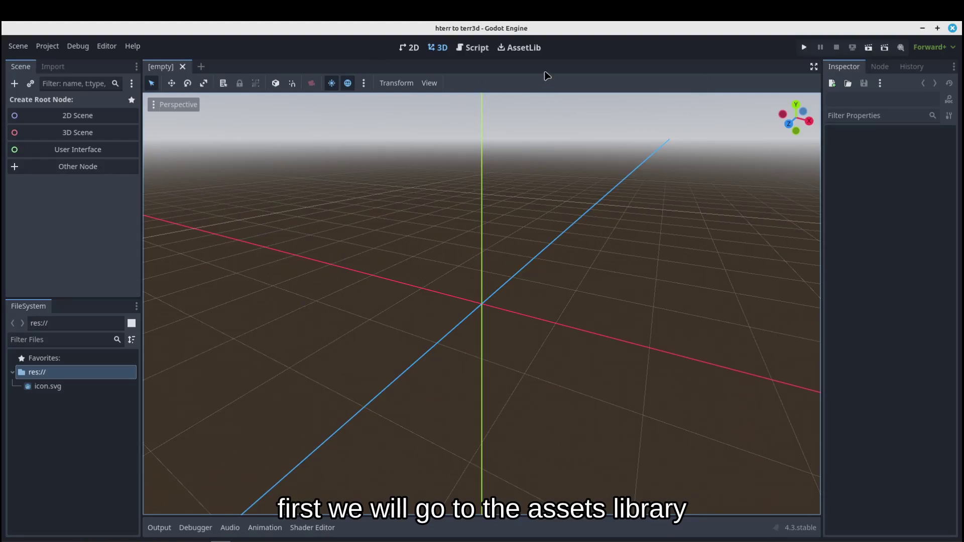
Search the asset library for terrain plugins and download both Terrain3D and Heightmap terrain.
click(529, 53)
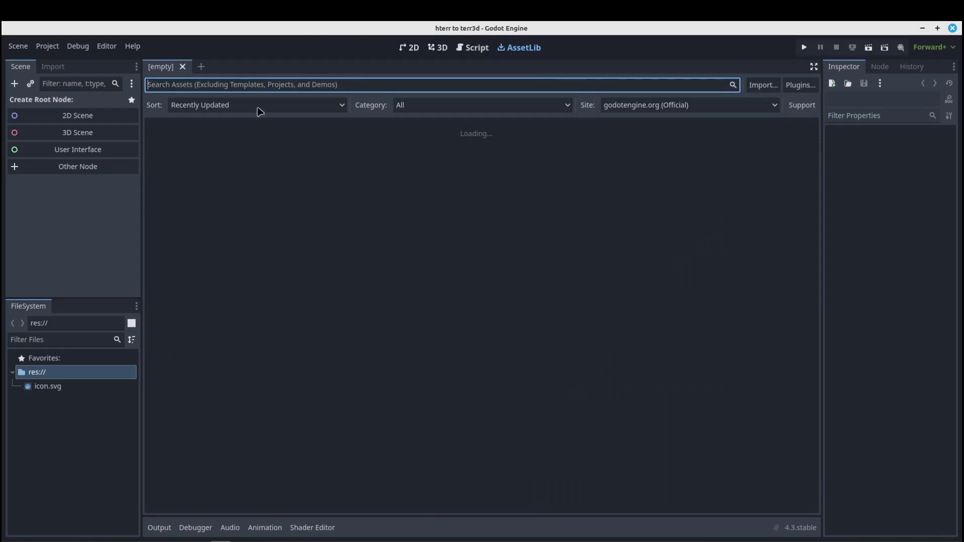
text(terr)
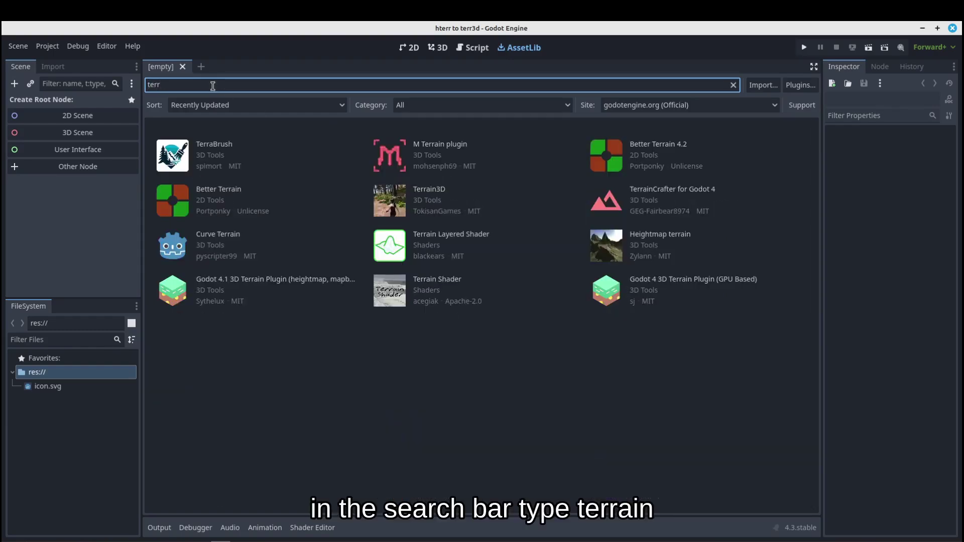
click(424, 190)
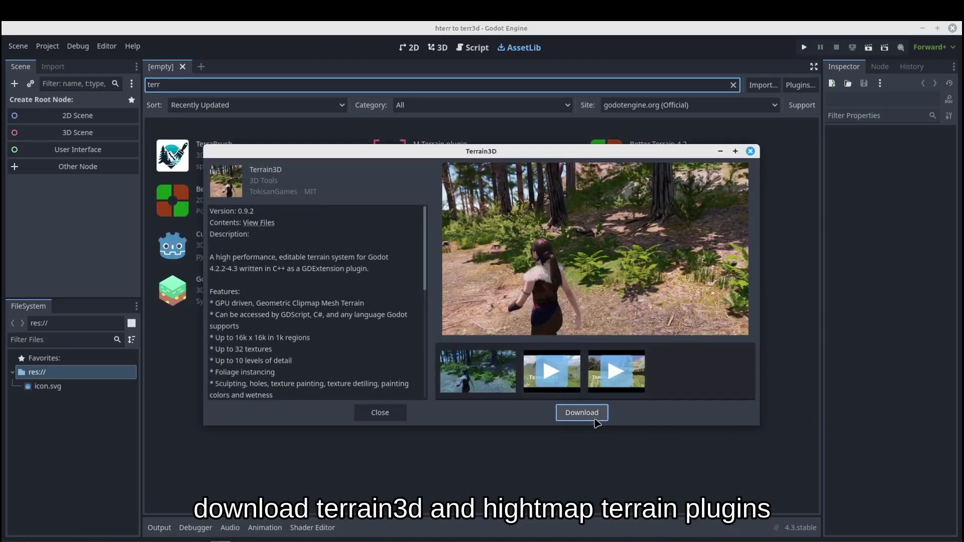
click(596, 415)
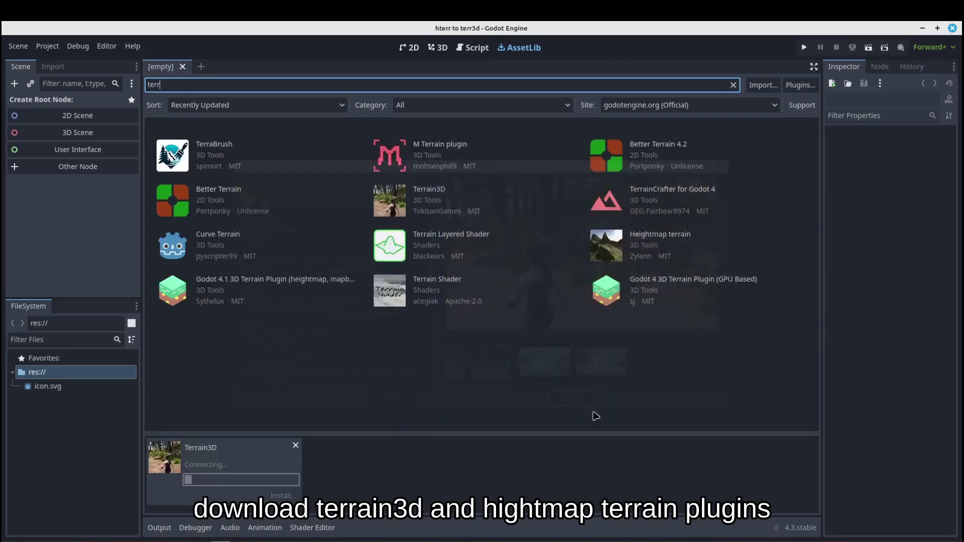
click(663, 240)
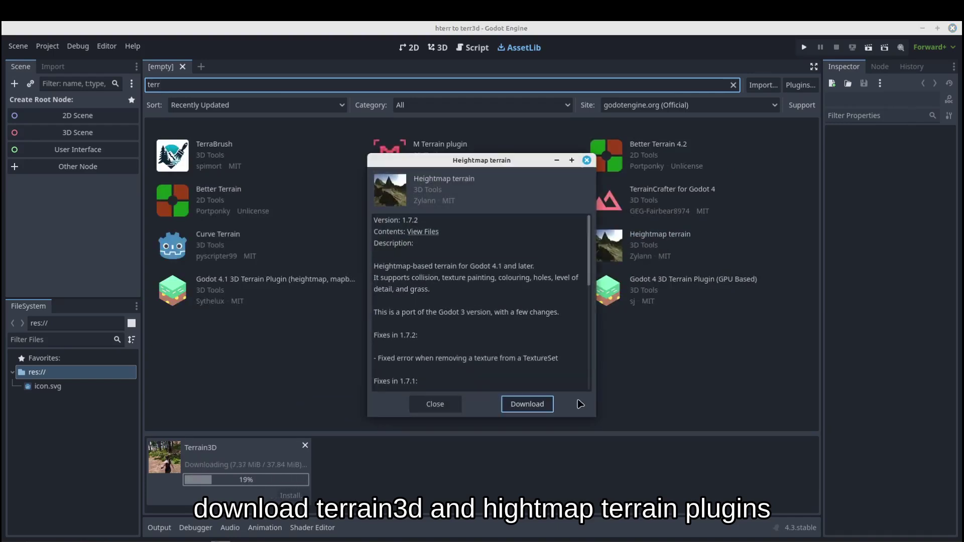
click(539, 408)
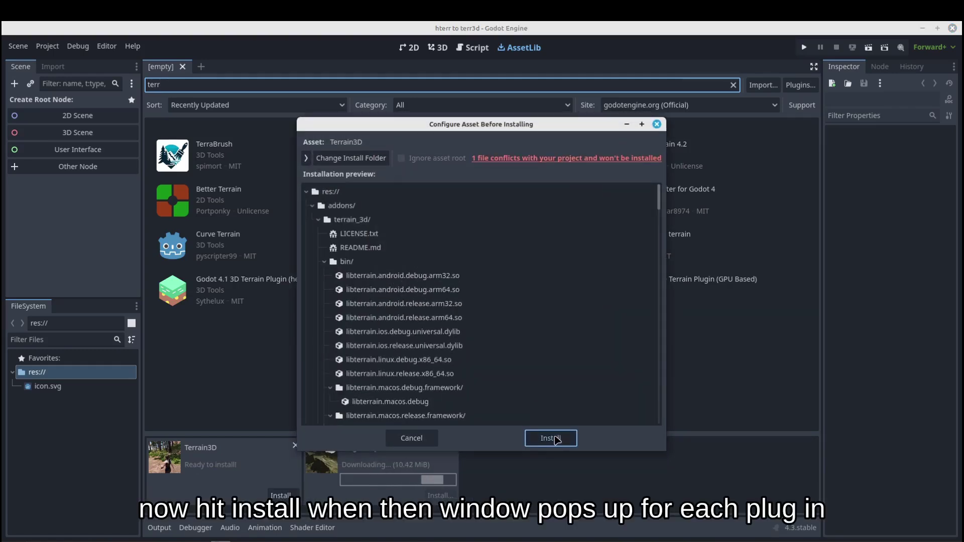
Install the Terrain3D and Heightmap terrain files, dismiss the success message, and save and restart.
click(556, 440)
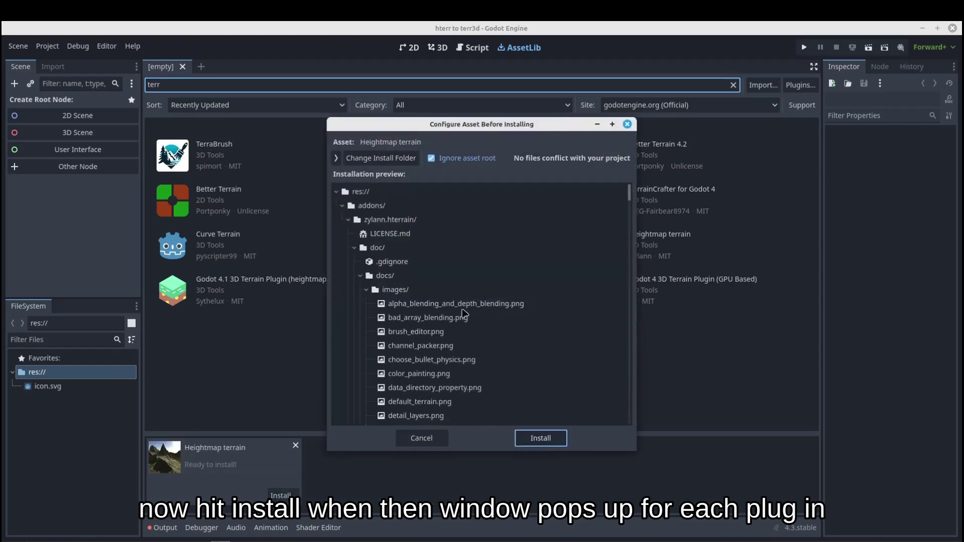
click(537, 440)
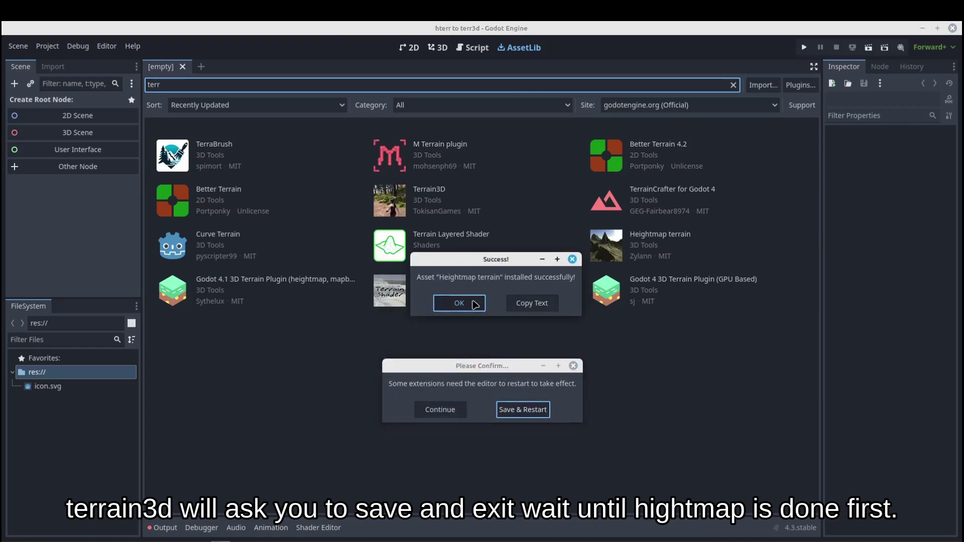
click(458, 303)
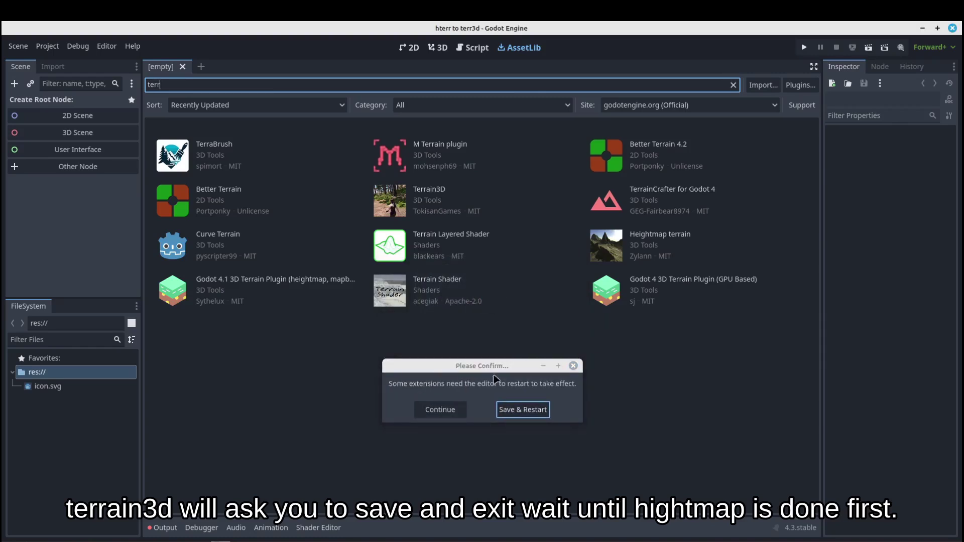
click(509, 410)
Enable Terrain3D and Heightmap Terrain under Project Settings > Plugins, then reload the current project.
click(78, 47)
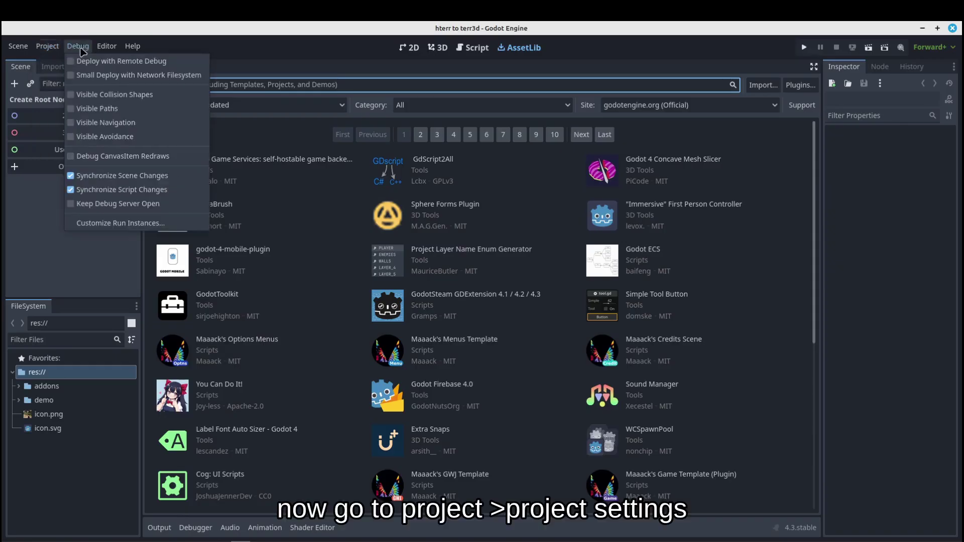
click(47, 46)
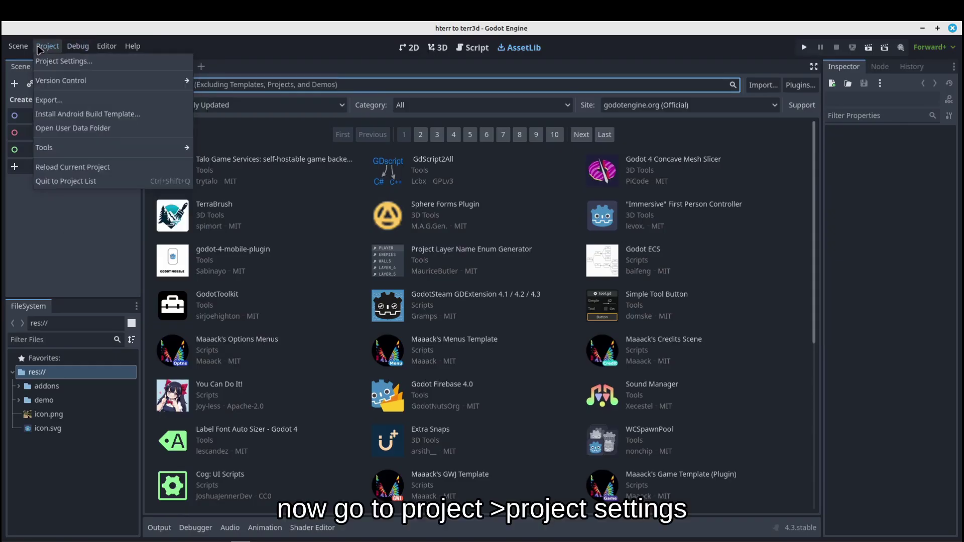
click(56, 61)
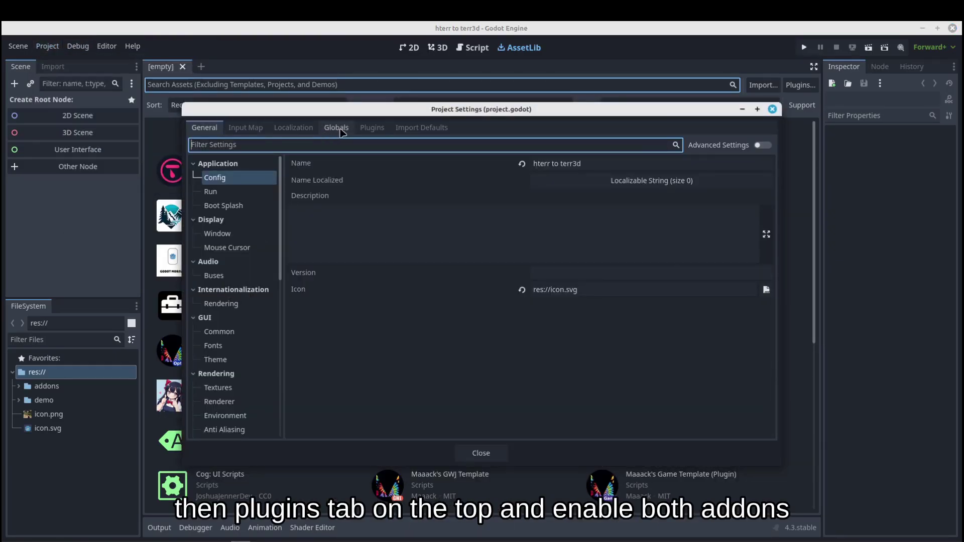
click(372, 128)
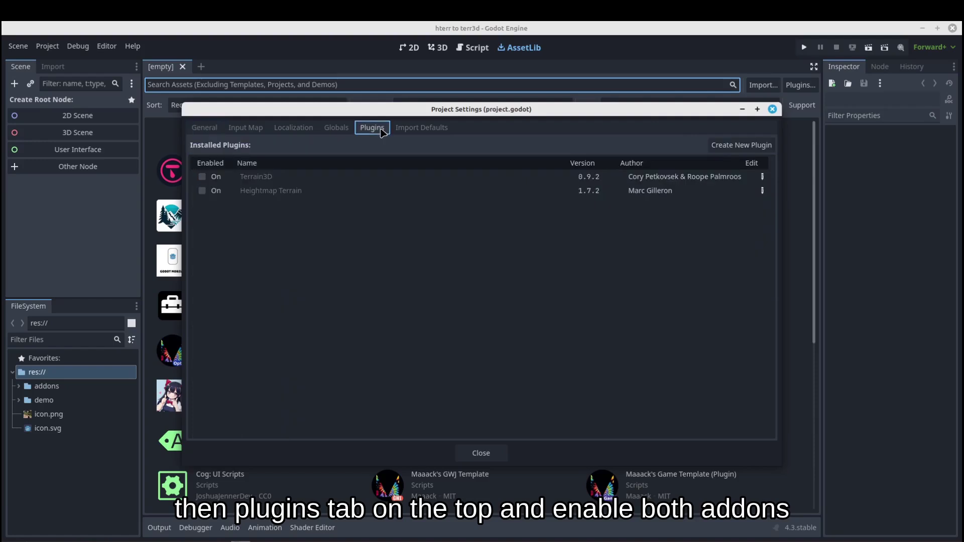
click(208, 177)
click(209, 192)
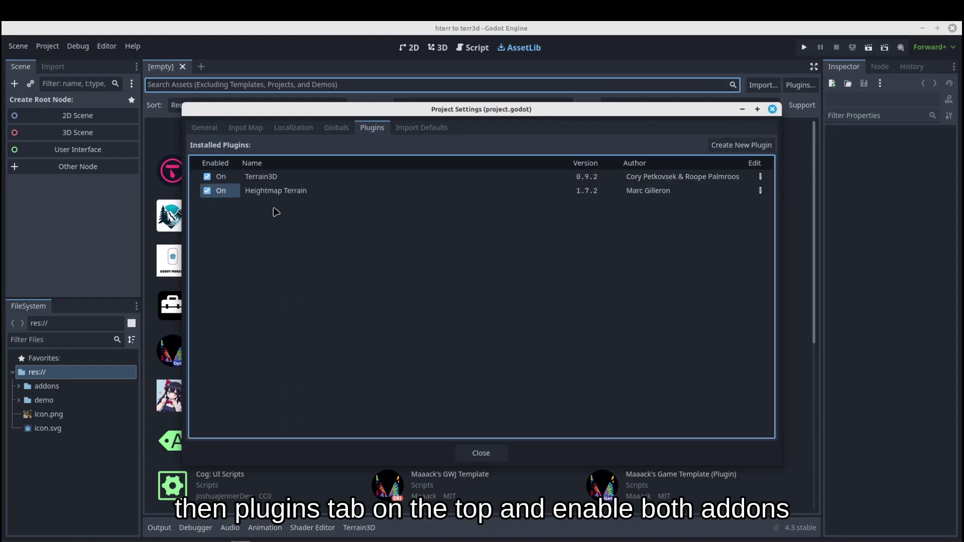
click(488, 455)
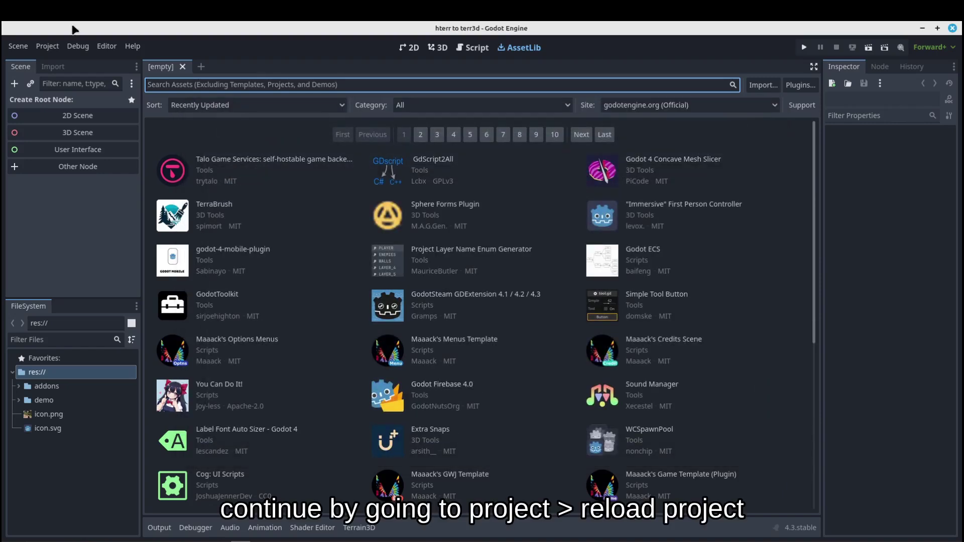
click(51, 46)
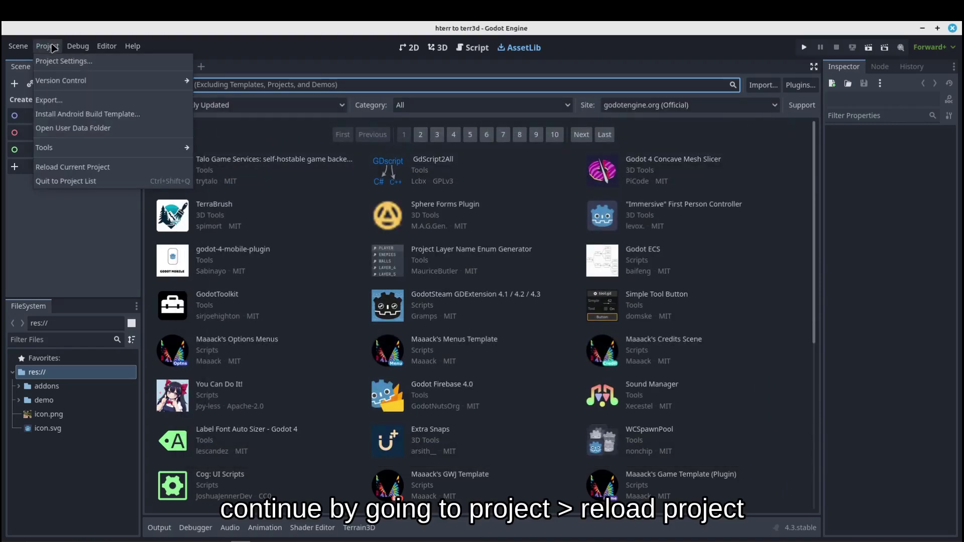
click(76, 167)
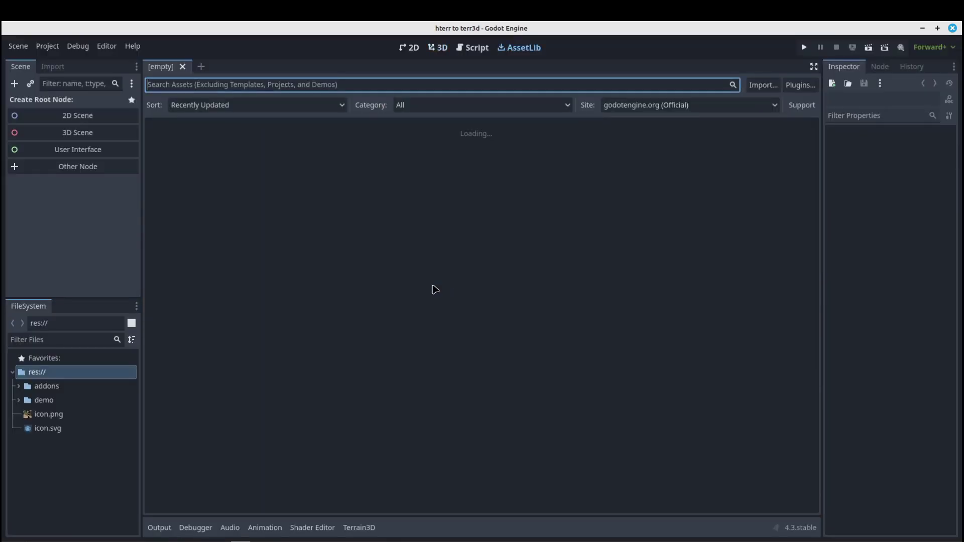
In the 3D workspace, create a Node3D-rooted scene and add an HTerrain child node.
click(444, 51)
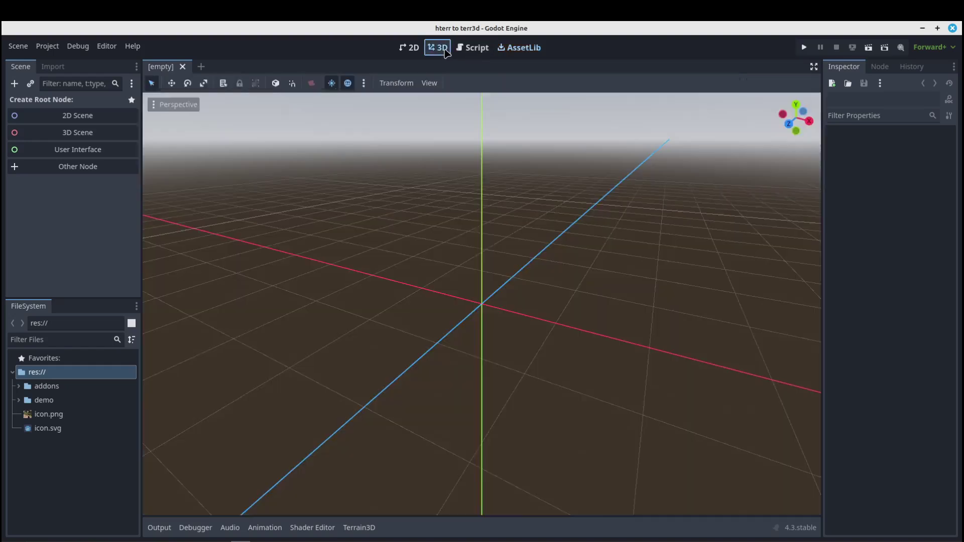
click(80, 133)
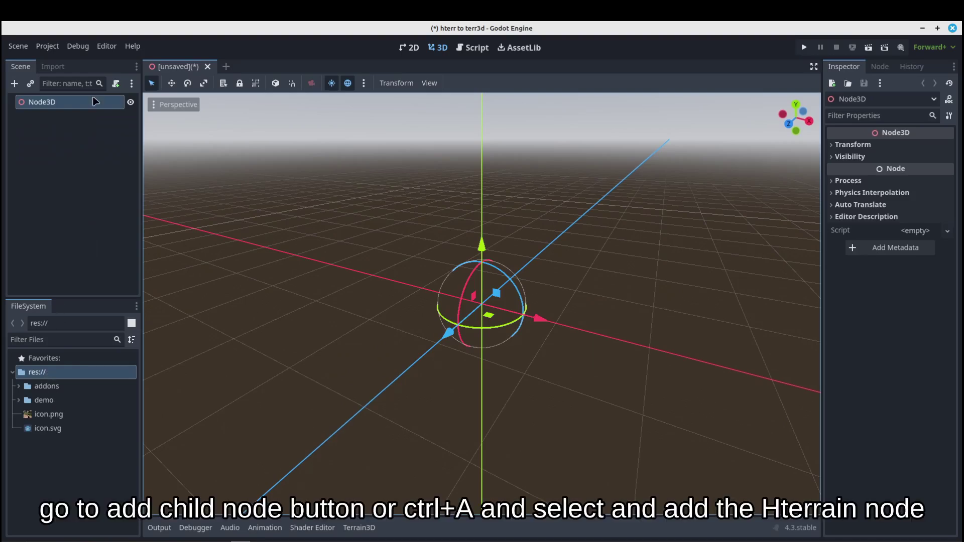
click(15, 84)
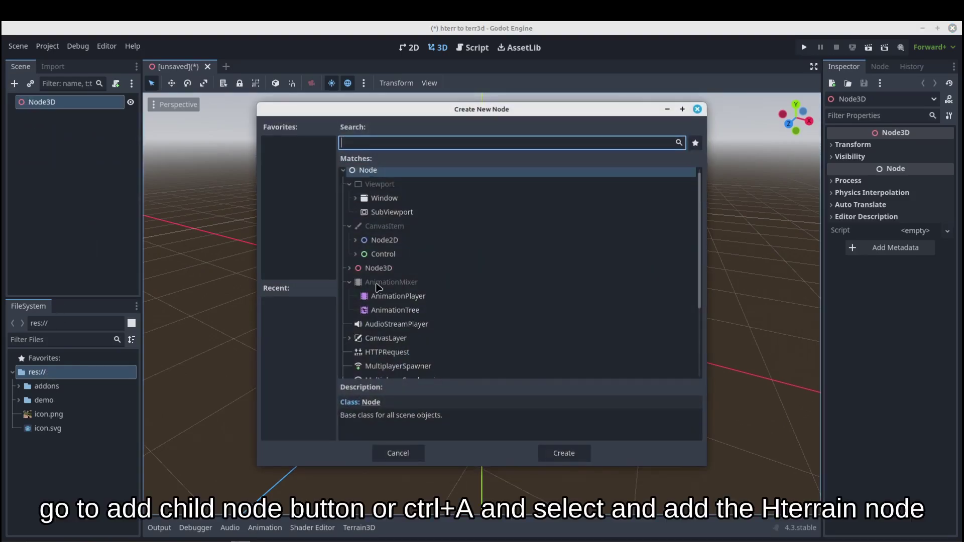
text(h)
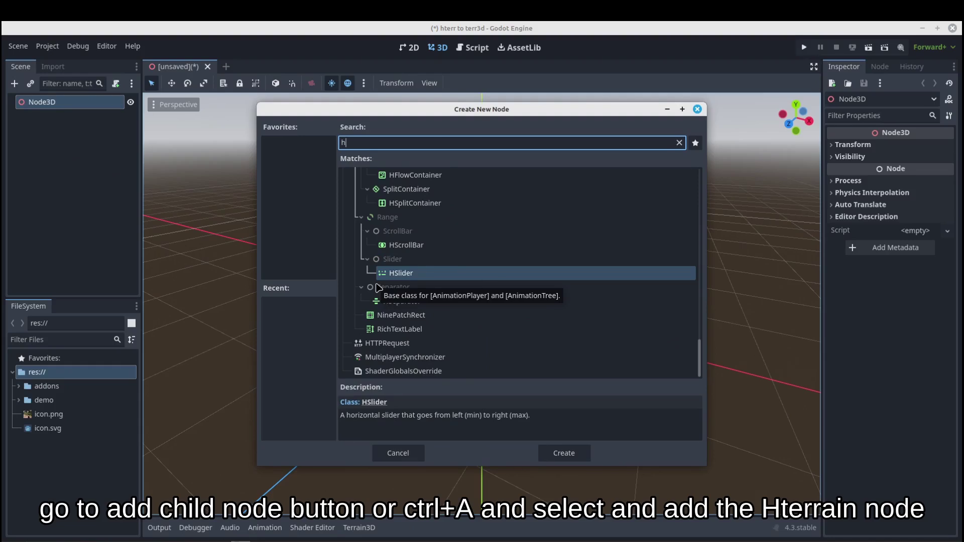
text(t)
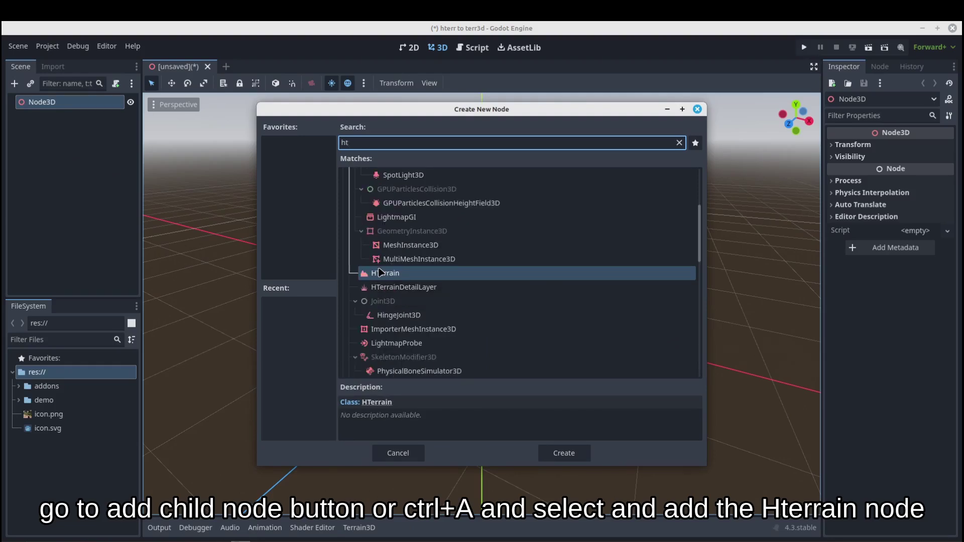
double_click(380, 272)
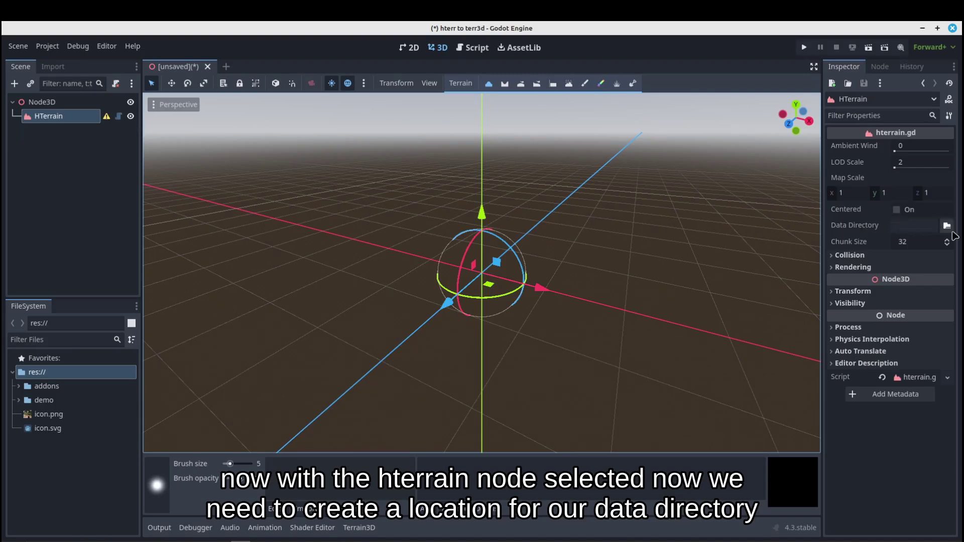
Create a new 'scenes' folder and select it as the HTerrain Data Directory.
click(947, 225)
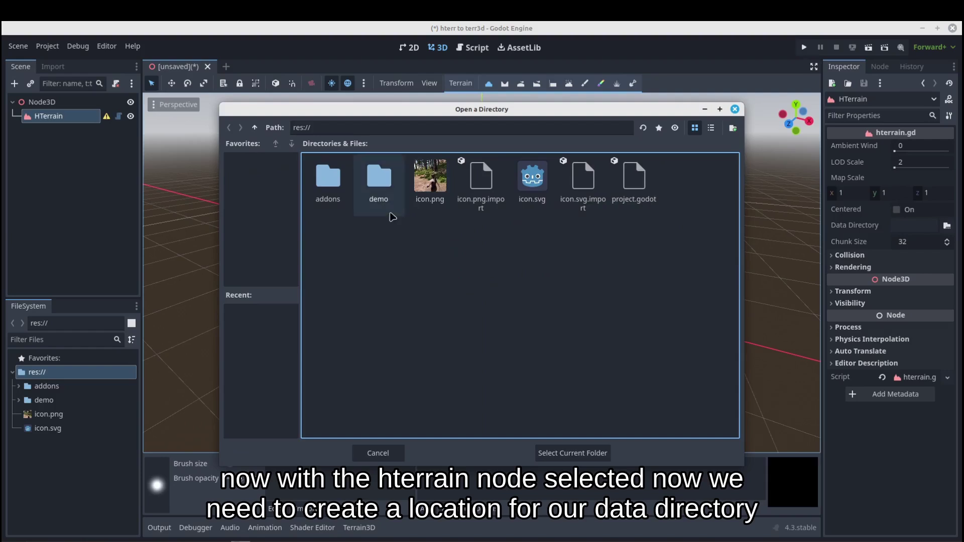
click(733, 129)
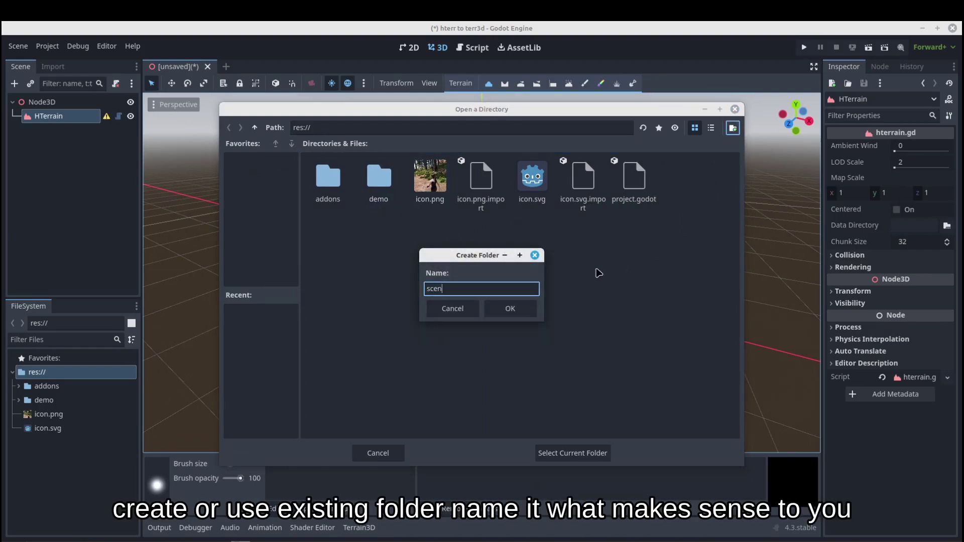
text(scenes)
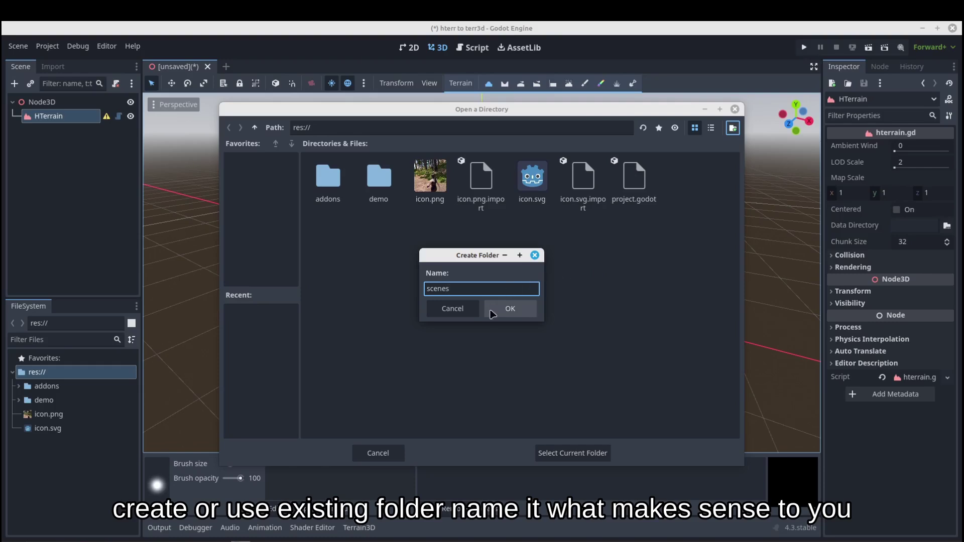
click(509, 311)
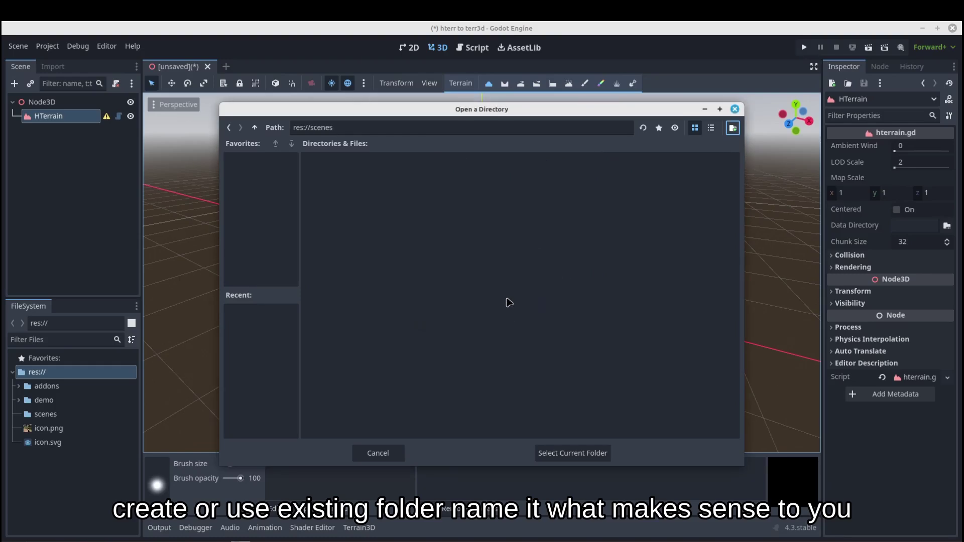
click(564, 454)
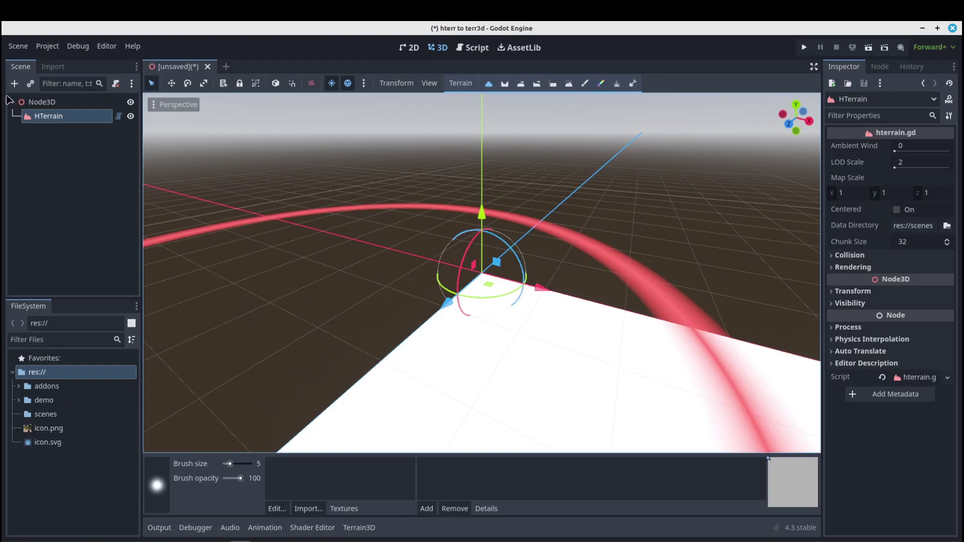
scroll(571, 340, up, 1)
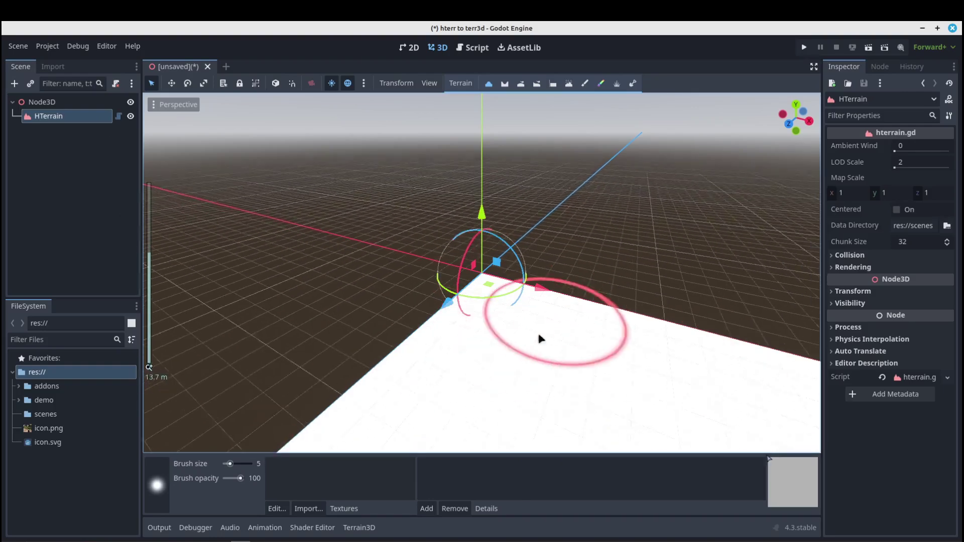
Generate a terrain heightmap via Terrain > Generate with Erosion Steps at 13 and apply it.
middle_drag(515, 337, 631, 258)
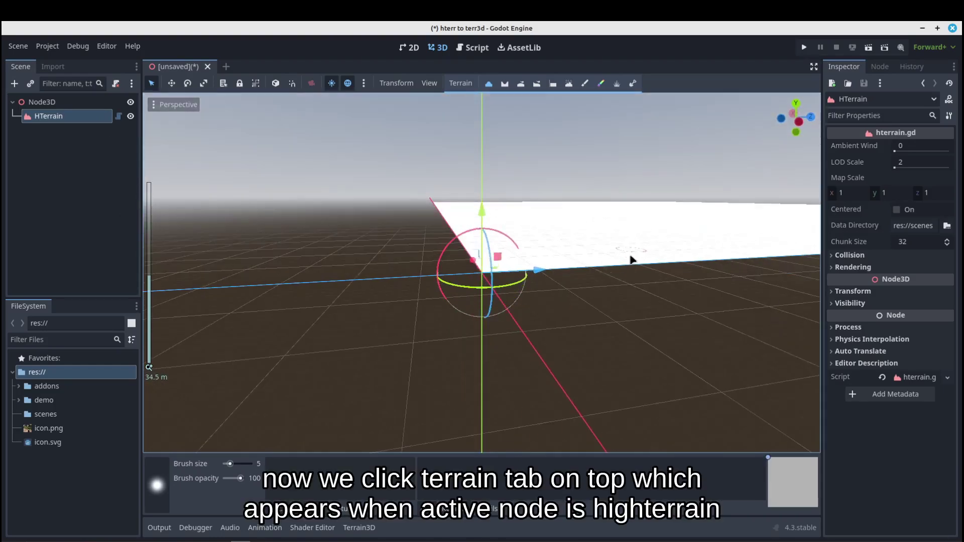
scroll(571, 261, down, 5)
middle_drag(571, 260, 570, 227)
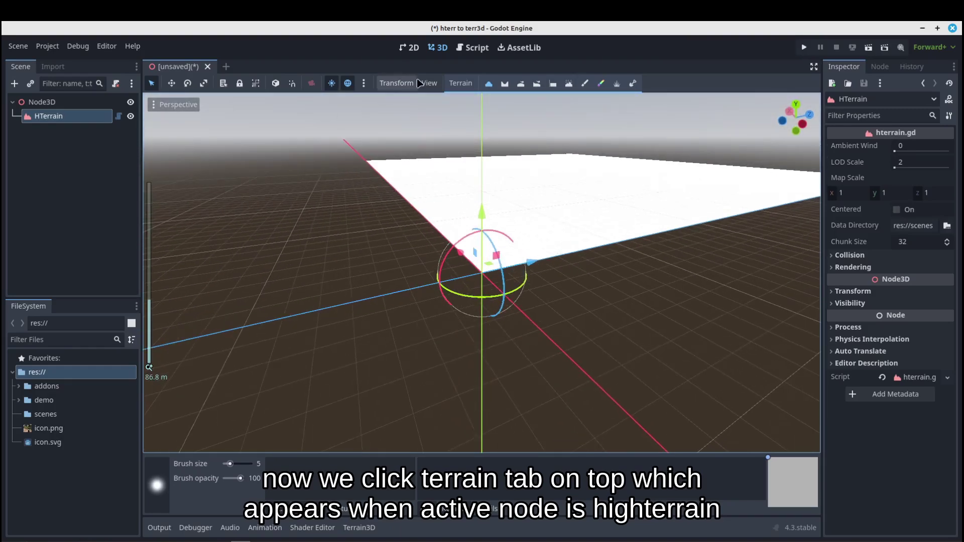
click(466, 84)
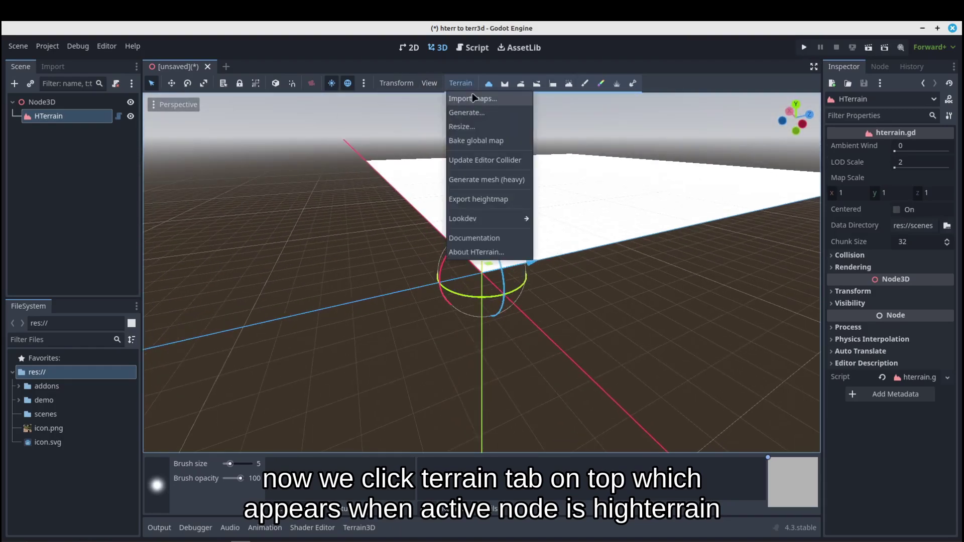
click(467, 112)
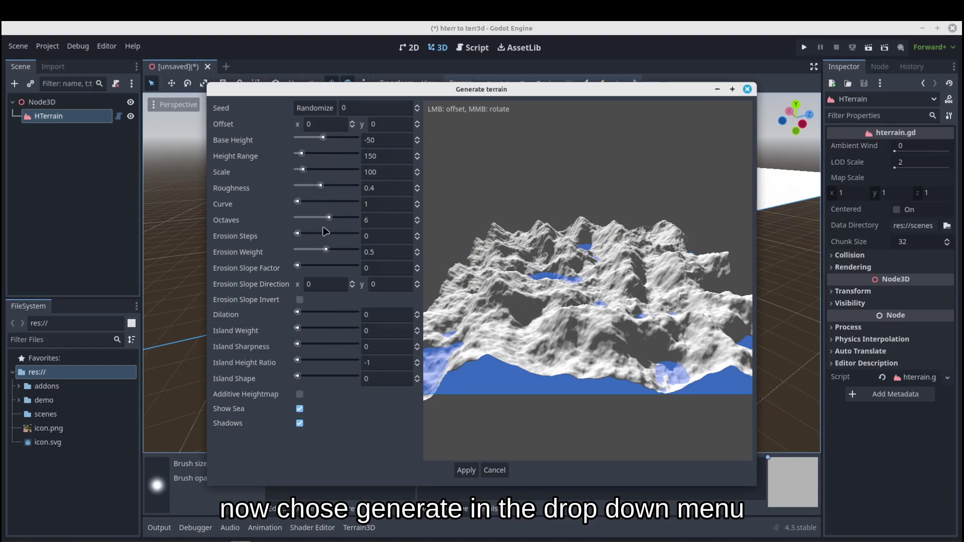
drag(302, 236, 305, 238)
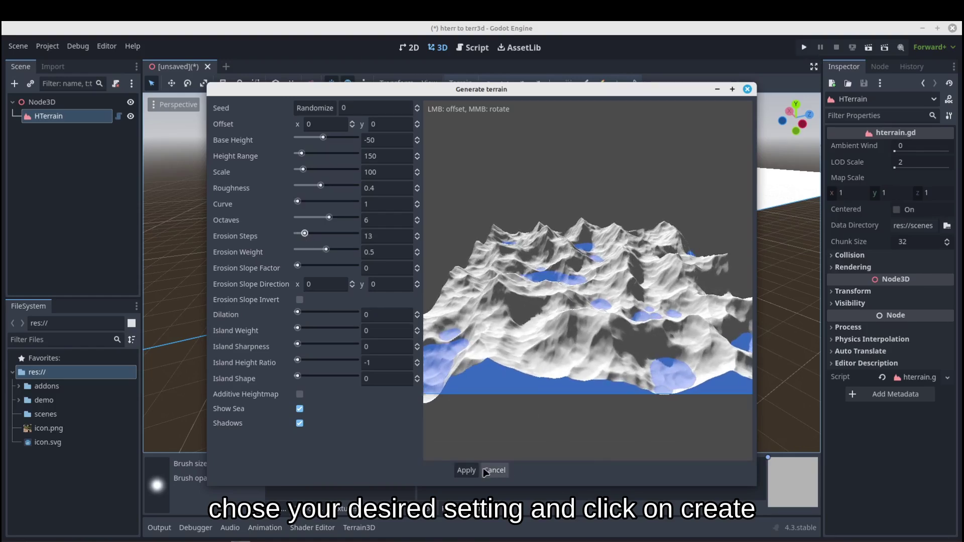
click(466, 470)
With the lower tool at brush size 84, dig a pit into the terrain.
scroll(453, 291, down, 5)
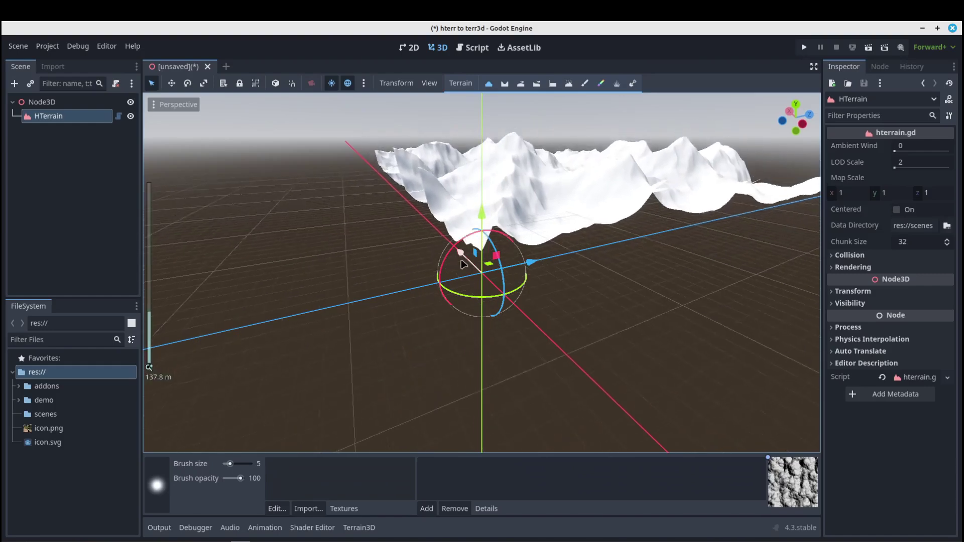
middle_drag(453, 290, 457, 219)
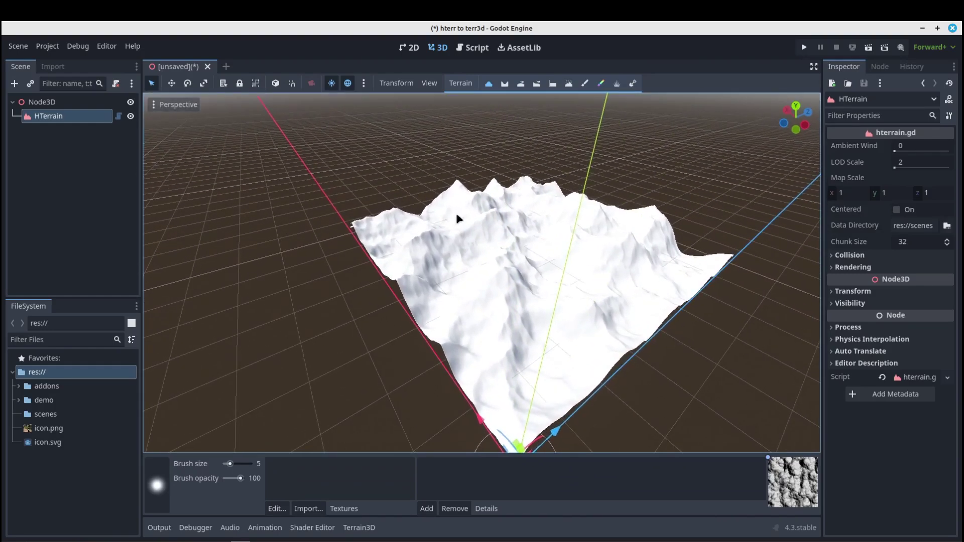
click(505, 83)
drag(230, 464, 241, 464)
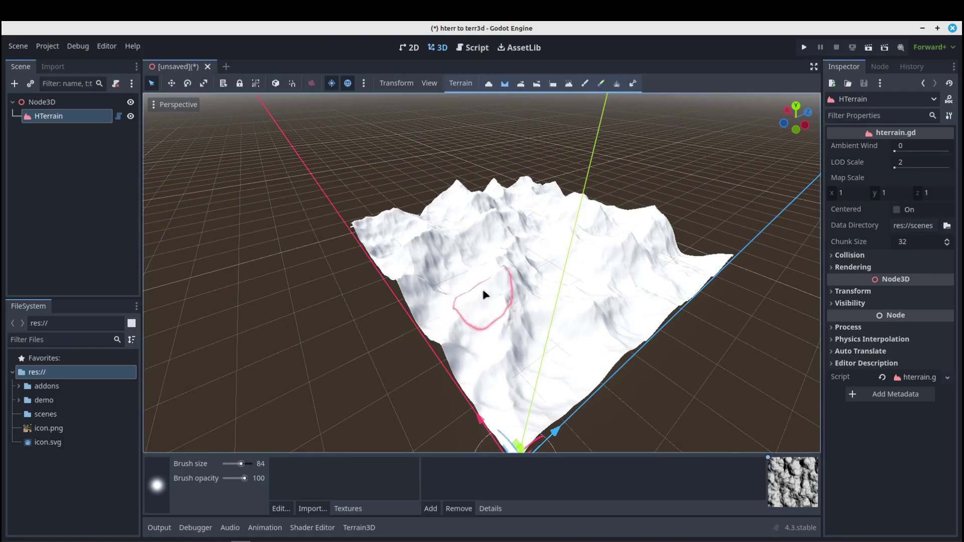
mouse_move(500, 287)
mouse_down()
mouse_move(525, 275)
mouse_move(529, 256)
mouse_move(515, 279)
mouse_move(508, 260)
mouse_move(478, 295)
mouse_up()
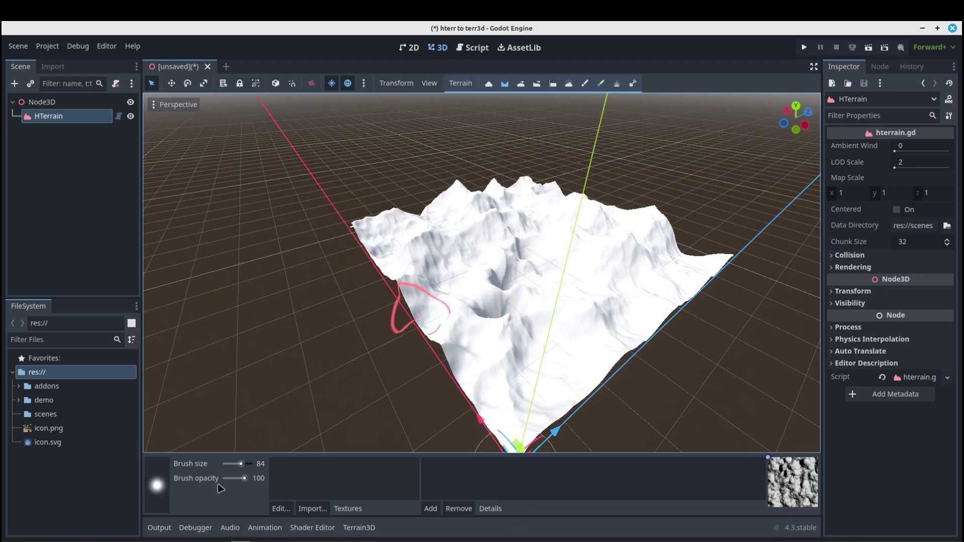
Smooth over the dug pit, then switch to the flatten sculpt tool.
click(521, 84)
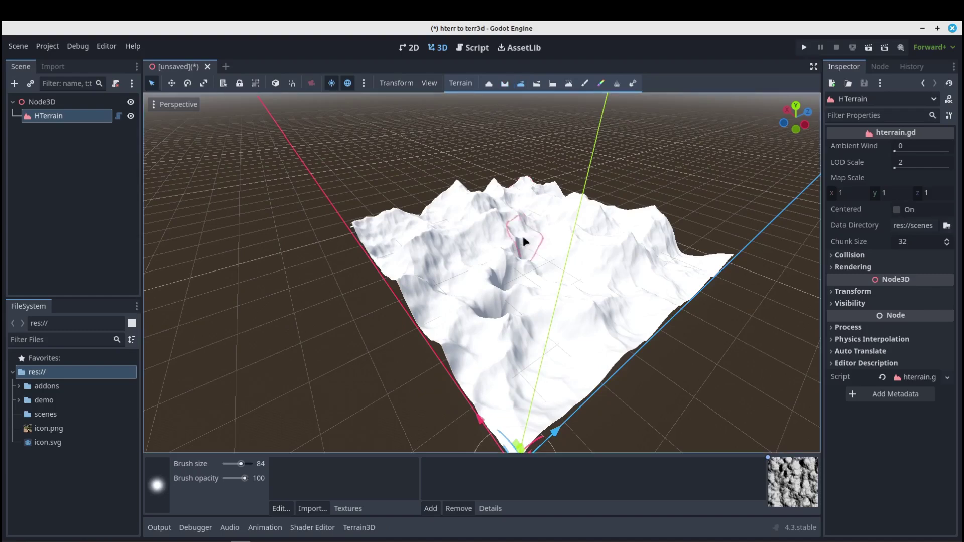
mouse_move(507, 307)
mouse_down()
mouse_move(507, 277)
mouse_move(496, 286)
mouse_move(513, 279)
mouse_move(511, 304)
mouse_up()
middle_drag(573, 335, 564, 315)
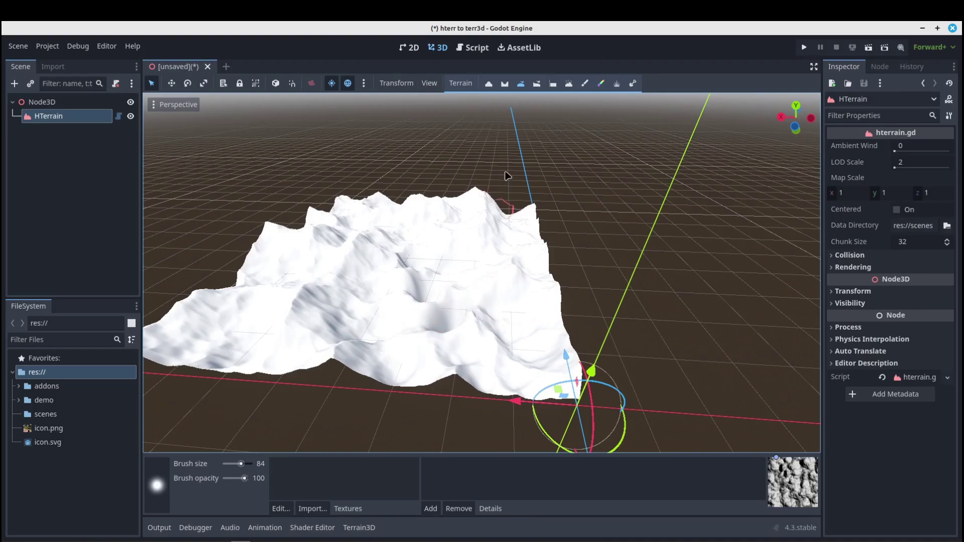
click(553, 84)
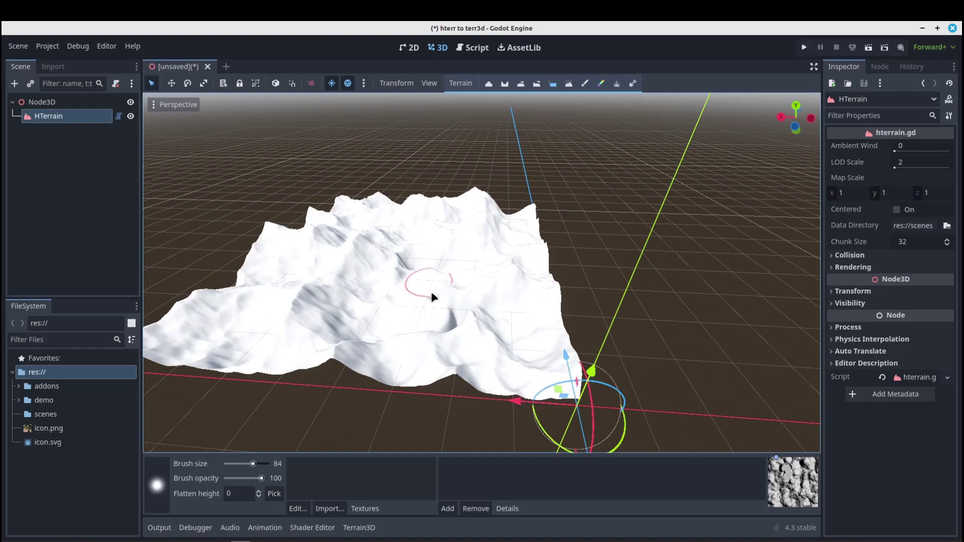
middle_drag(442, 303, 600, 318)
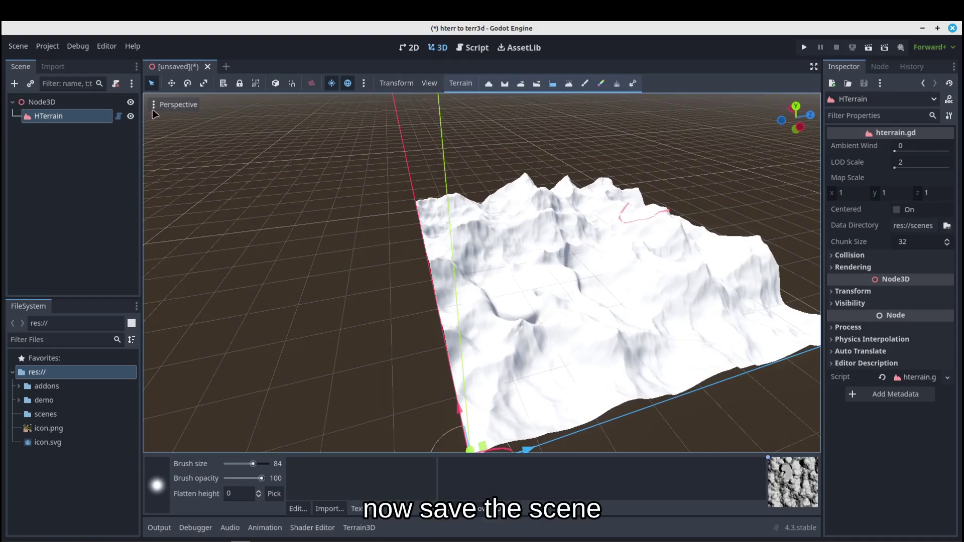
Save the scene as node_3d.tscn inside the scenes folder.
key(ctrl+s)
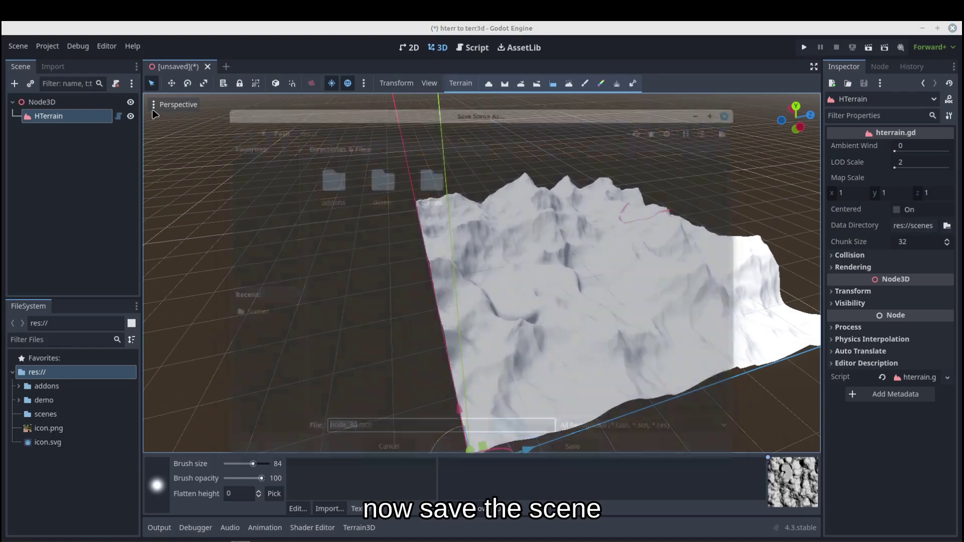
double_click(425, 188)
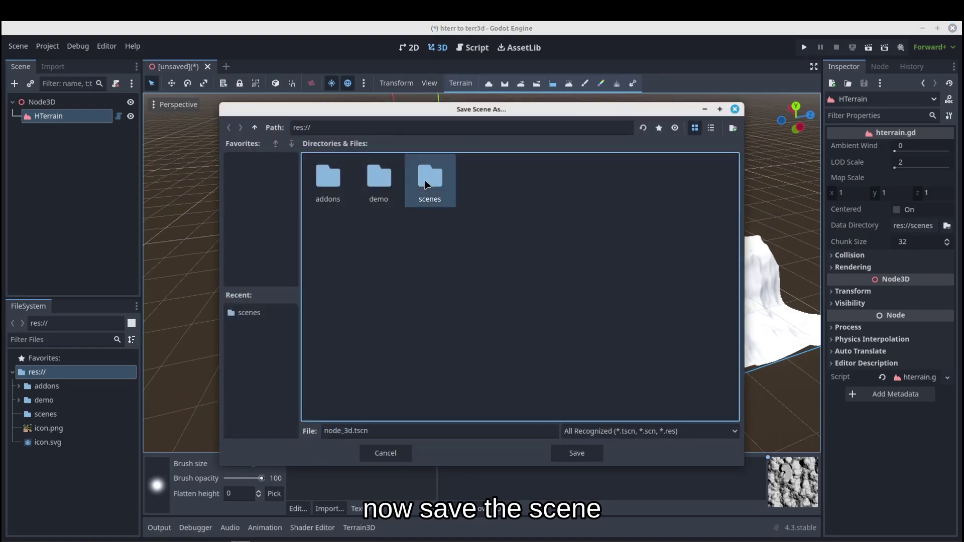
click(569, 455)
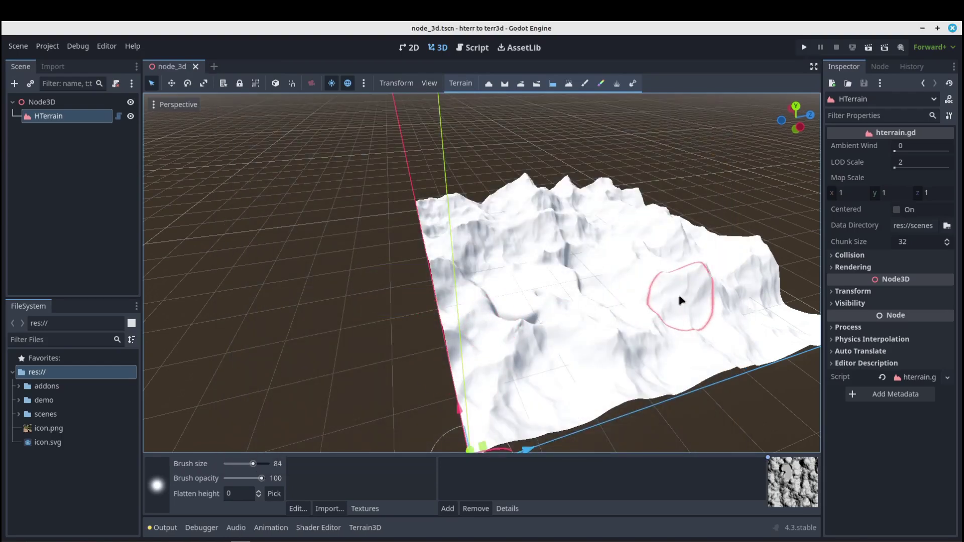
click(42, 103)
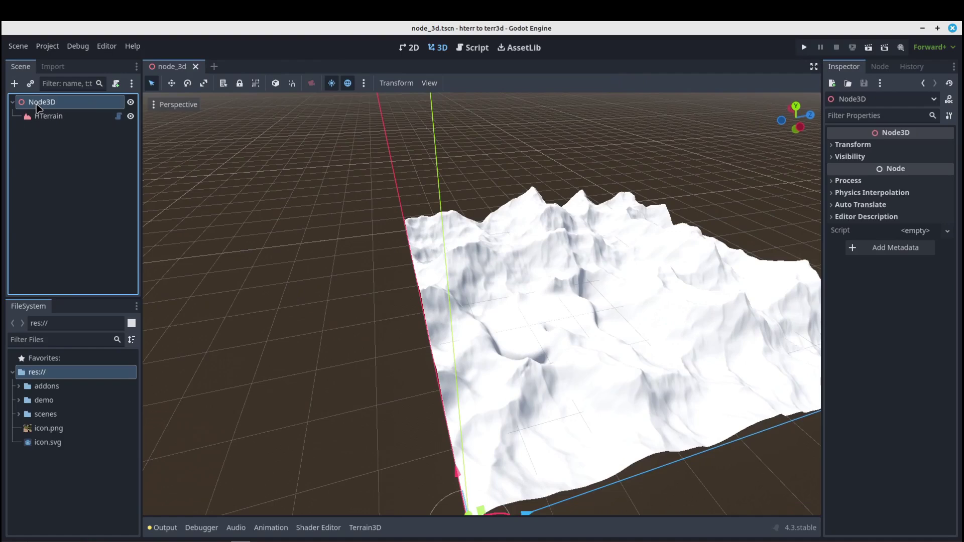
Add a Terrain3D child under Node3D through Add Child Node, searching 'te'.
right_click(37, 107)
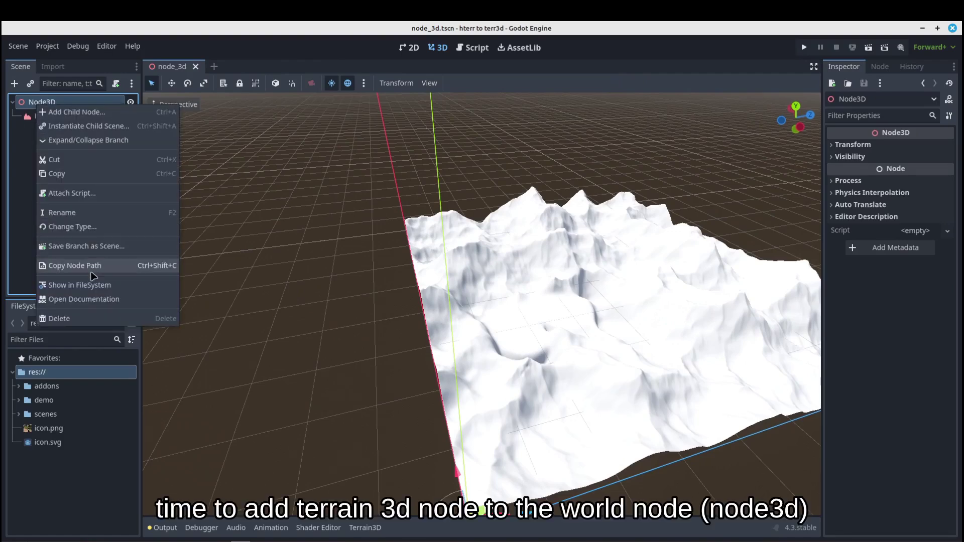
click(84, 114)
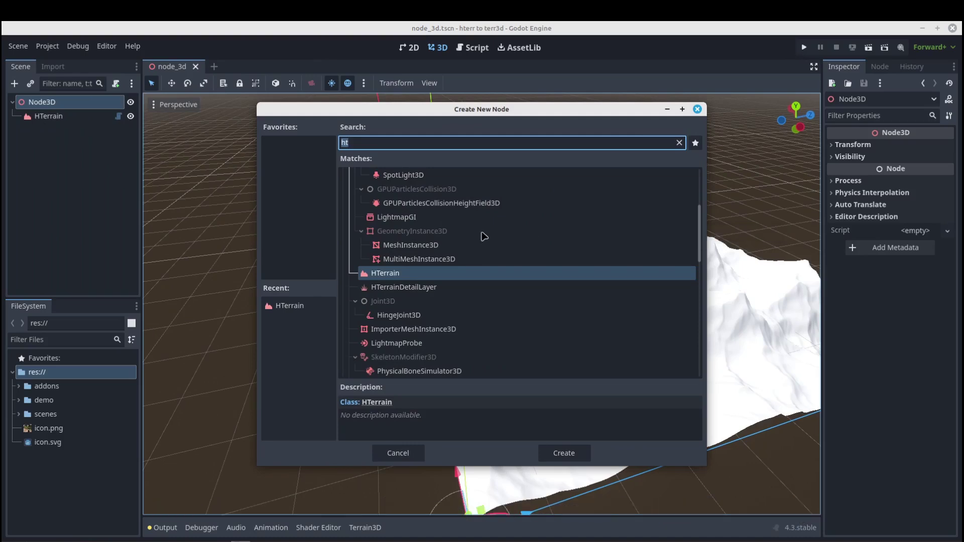
text(te)
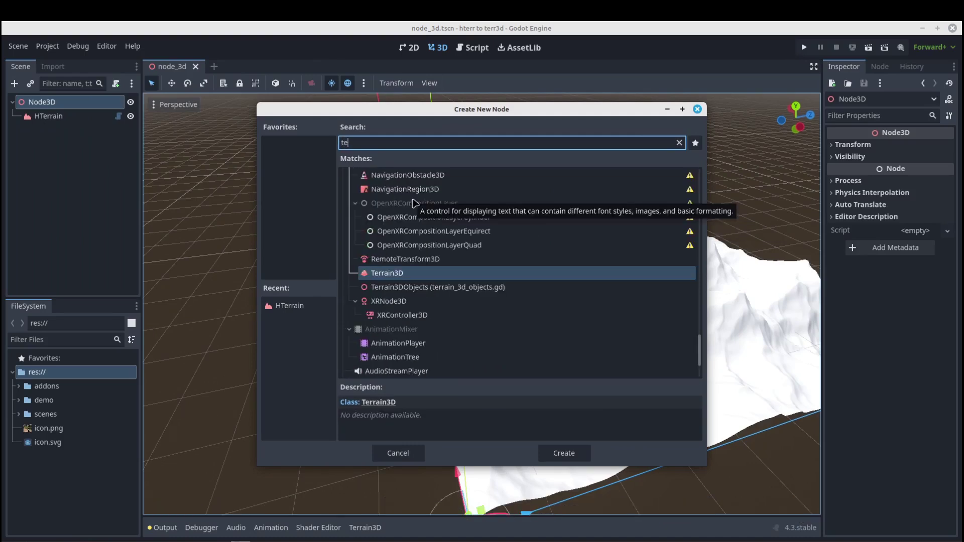
double_click(397, 275)
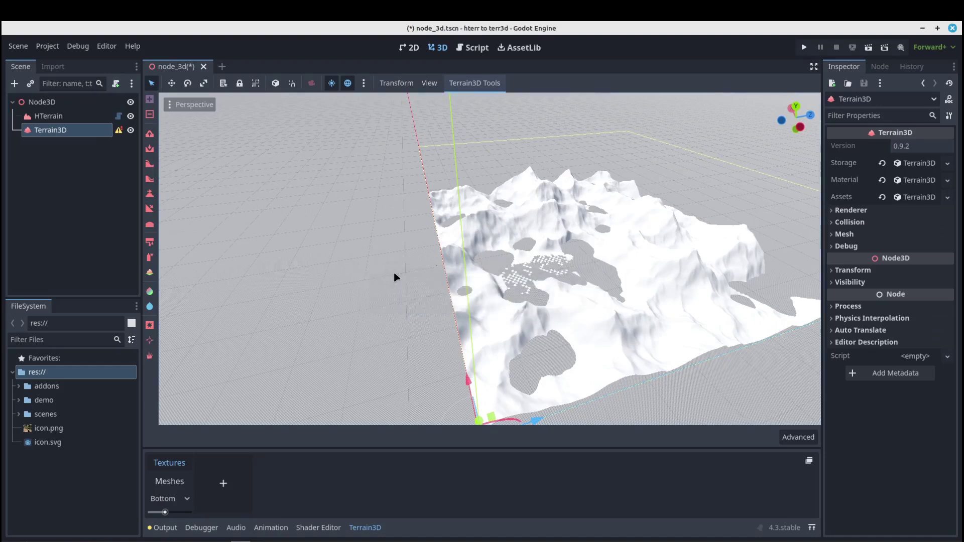
scroll(504, 228, down, 3)
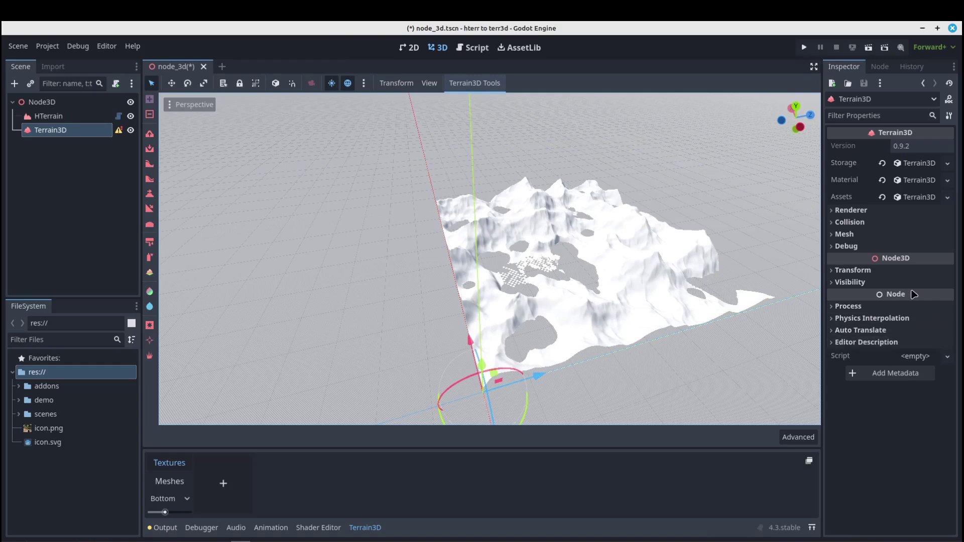
Save the Terrain3D storage resource as new_terrain_3d_storage.res.
click(947, 163)
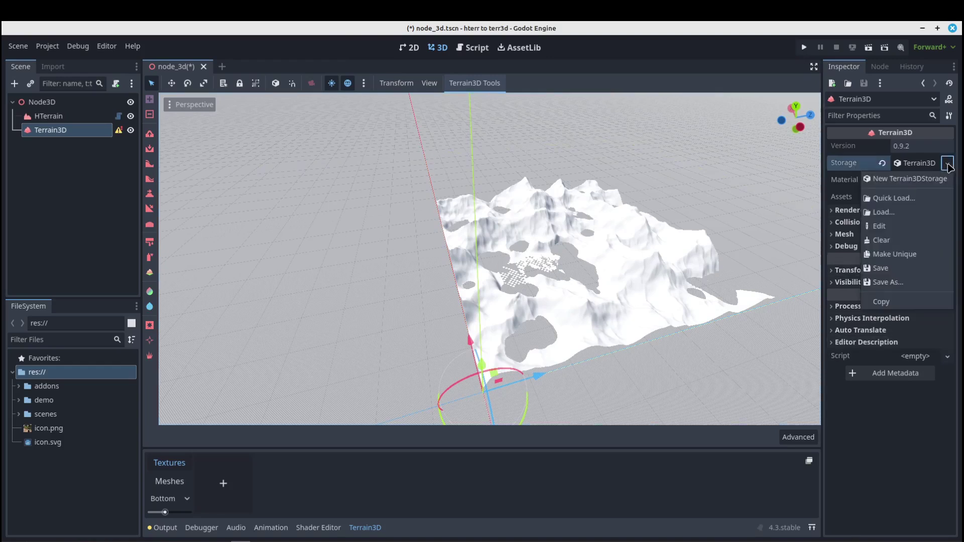
click(884, 268)
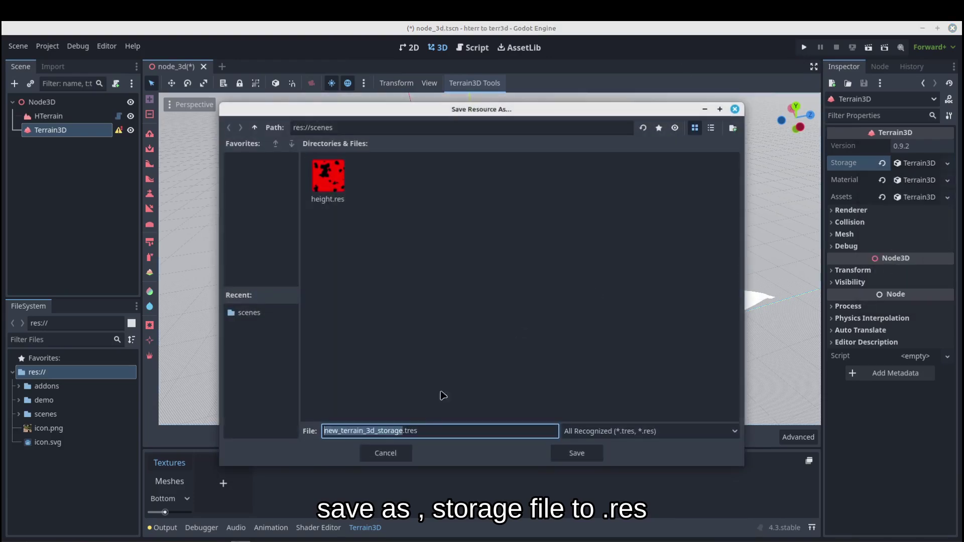
click(405, 429)
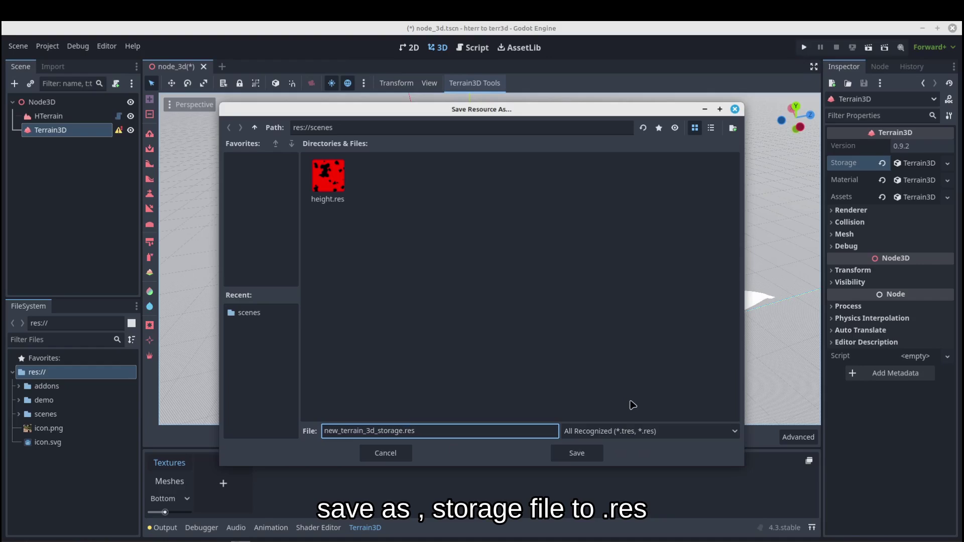
click(577, 453)
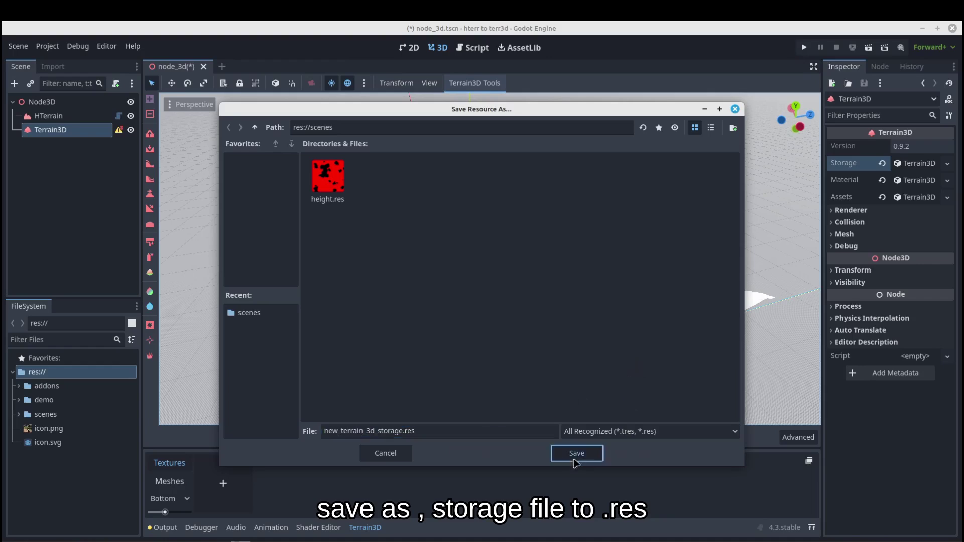
Save the material as new_terrain_3d_material.tres and the assets as a separate .tres file.
click(947, 180)
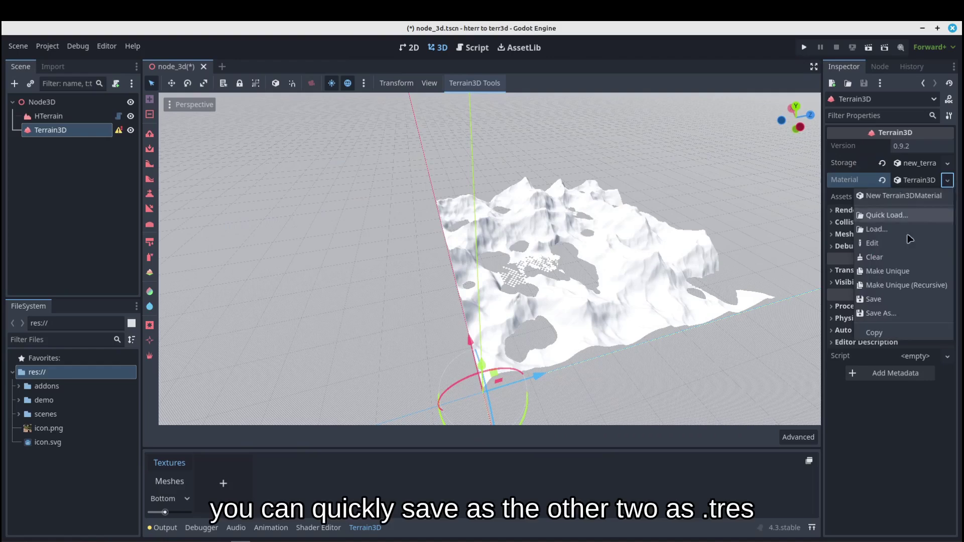
click(880, 313)
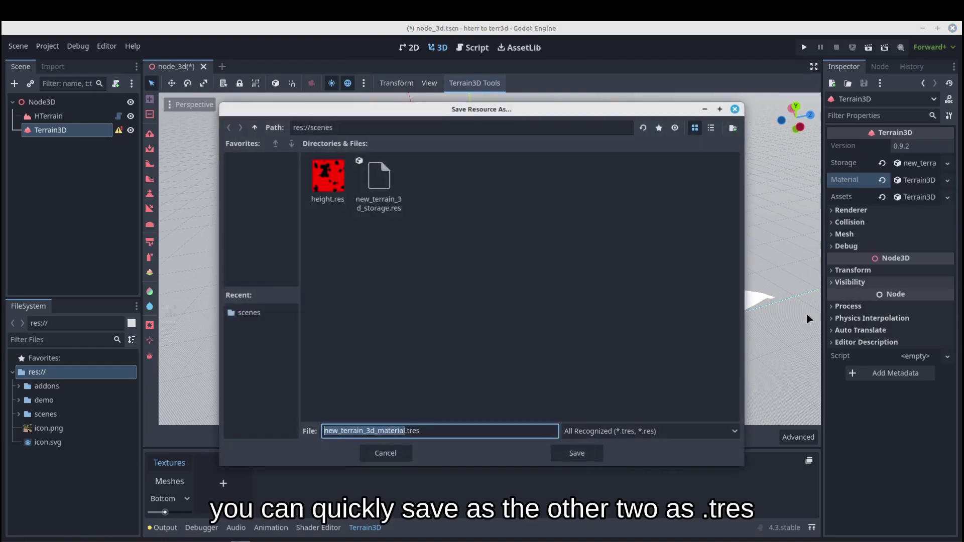
click(603, 455)
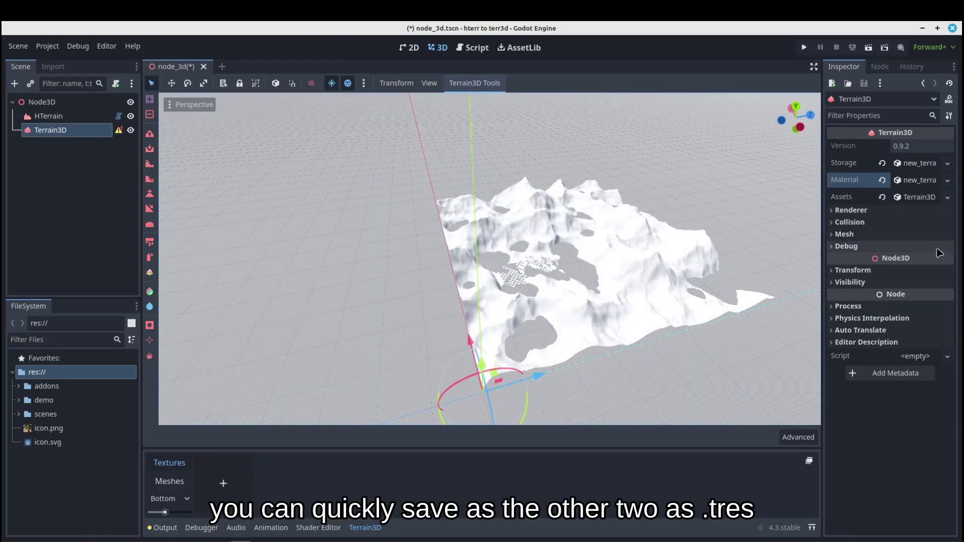
click(947, 197)
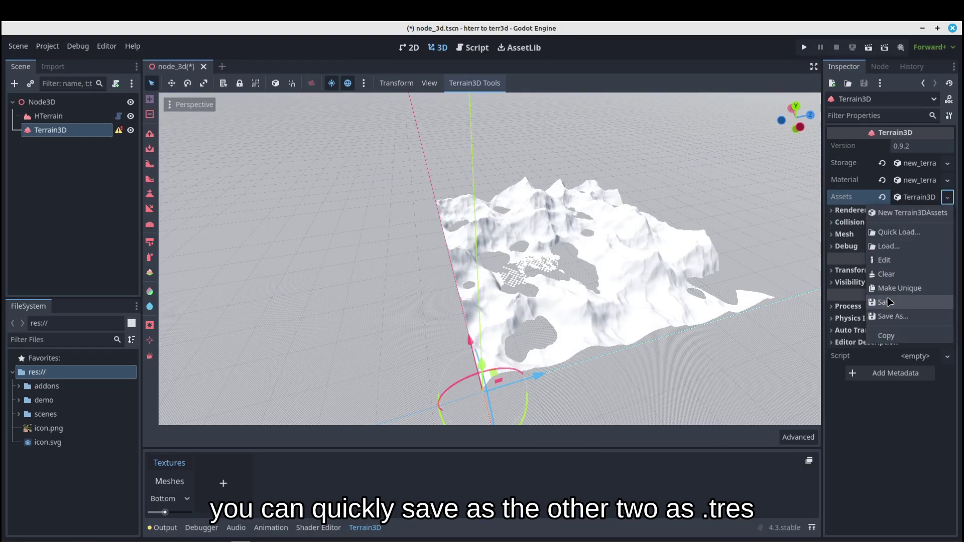
click(893, 316)
click(571, 460)
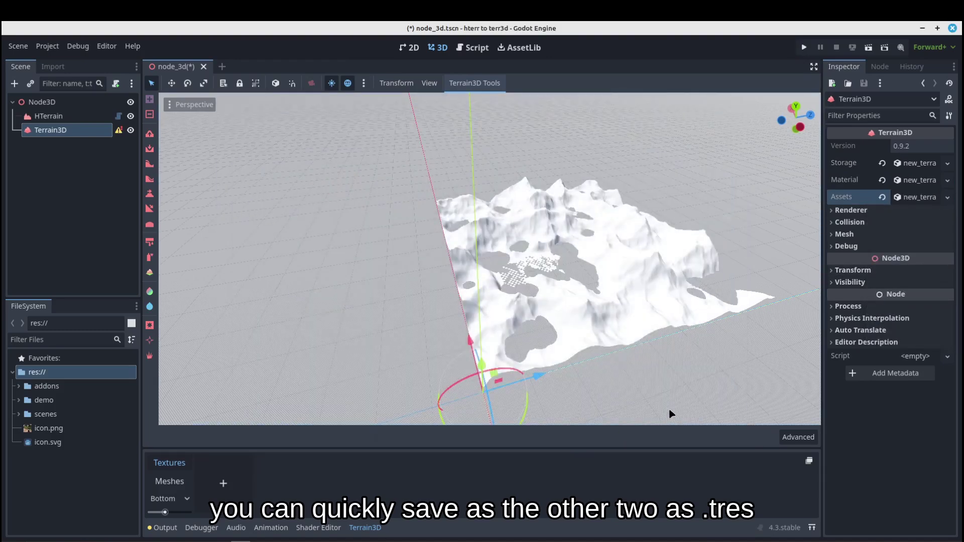
Attach addons/terrain_3d/tools/importer.gd as the Terrain3D node's script and widen the Inspector.
click(20, 387)
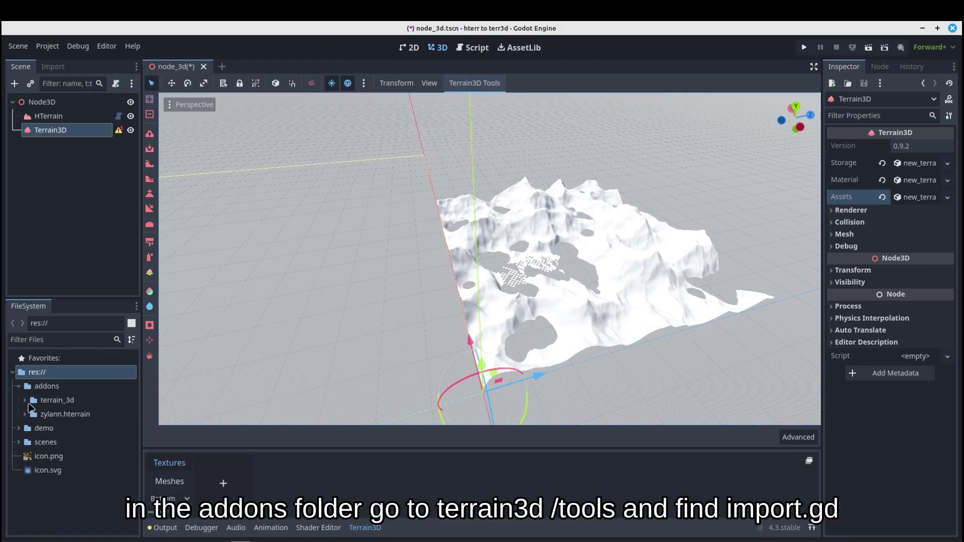
click(31, 405)
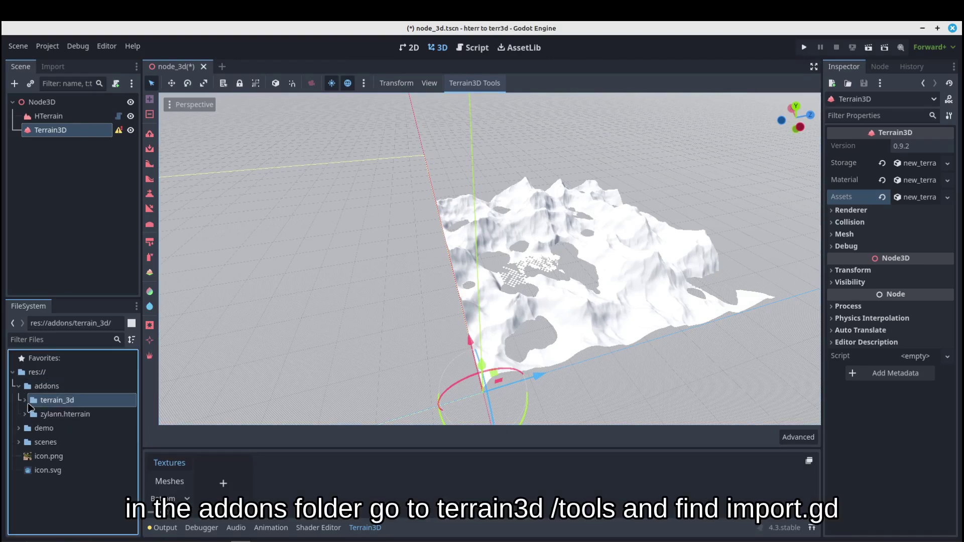
click(24, 402)
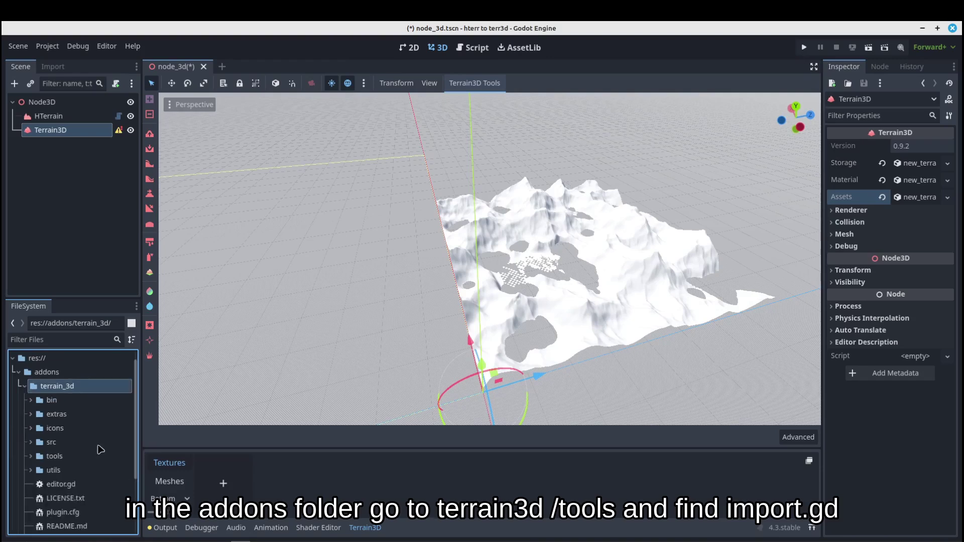
click(31, 457)
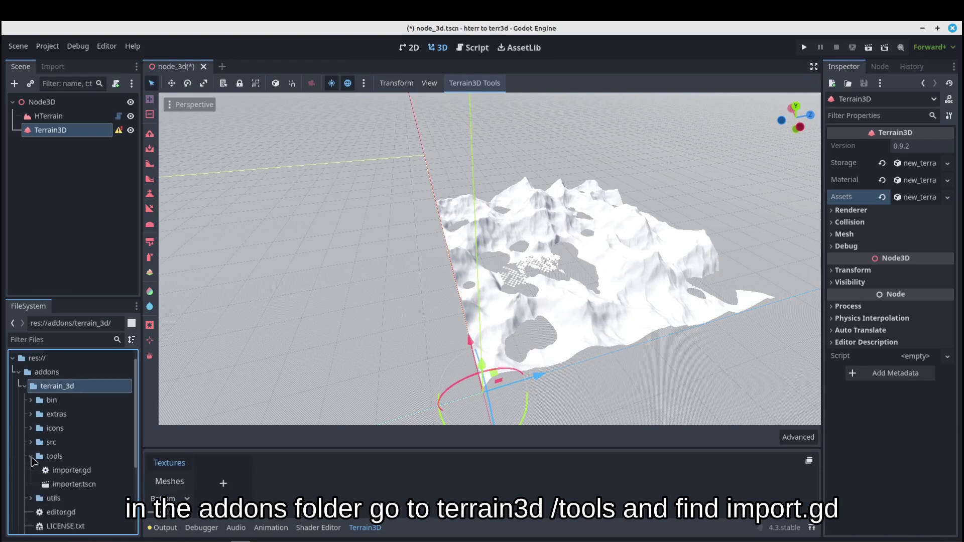
drag(66, 472, 42, 131)
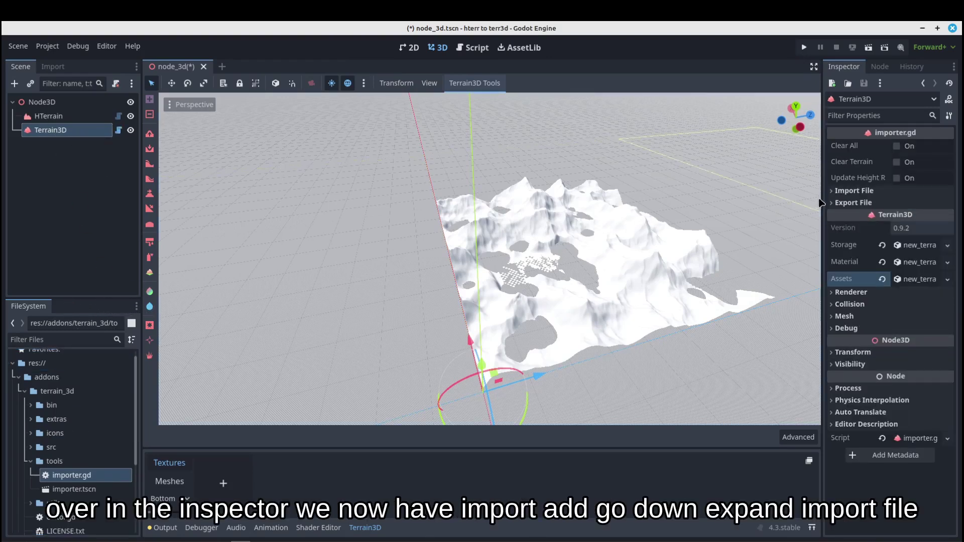
drag(820, 203, 717, 213)
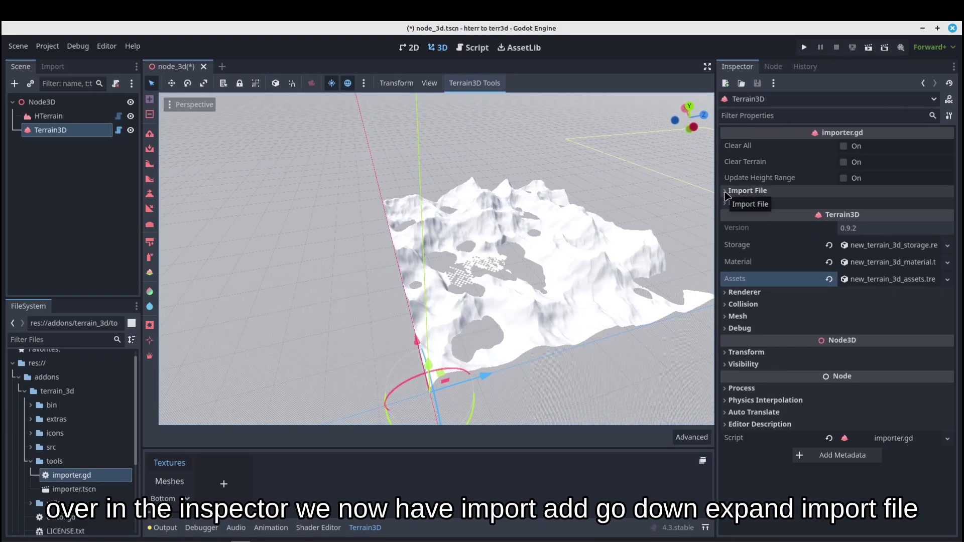
Set the importer's Height File Name to scenes/height.res and run the import into Terrain3D.
click(727, 192)
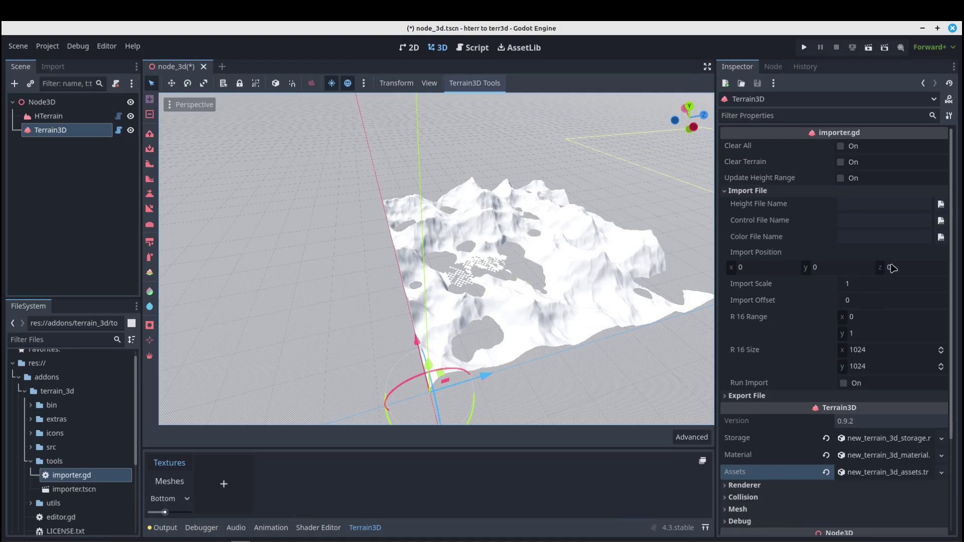
click(940, 204)
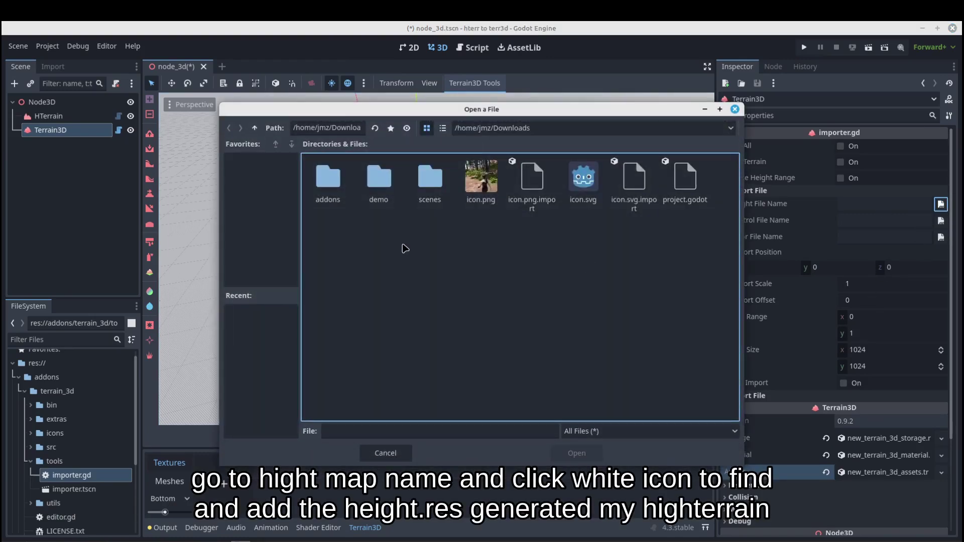
double_click(430, 180)
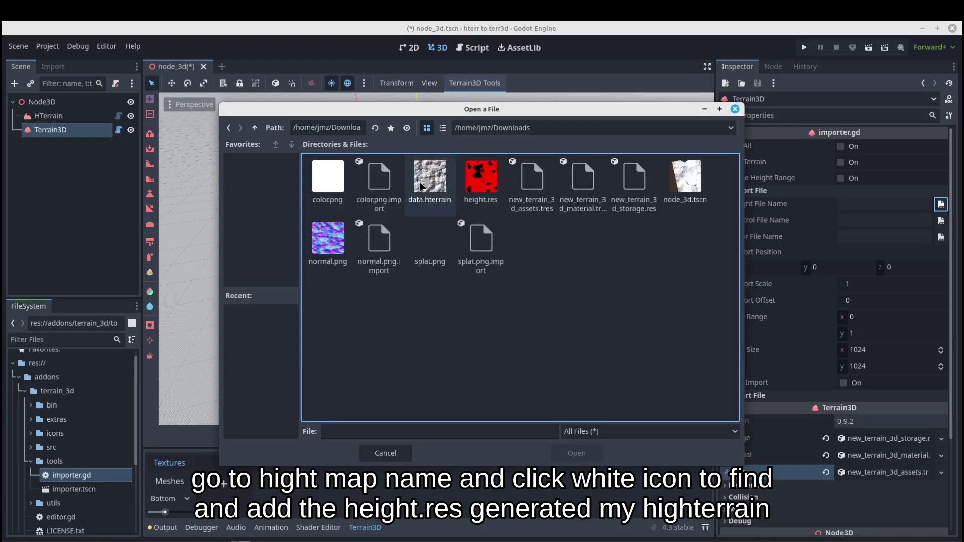
click(480, 195)
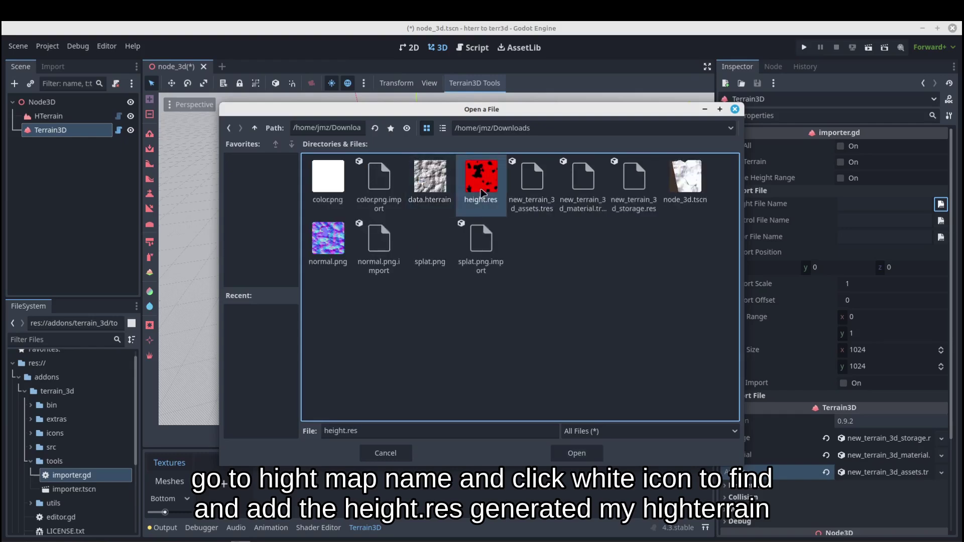
click(573, 458)
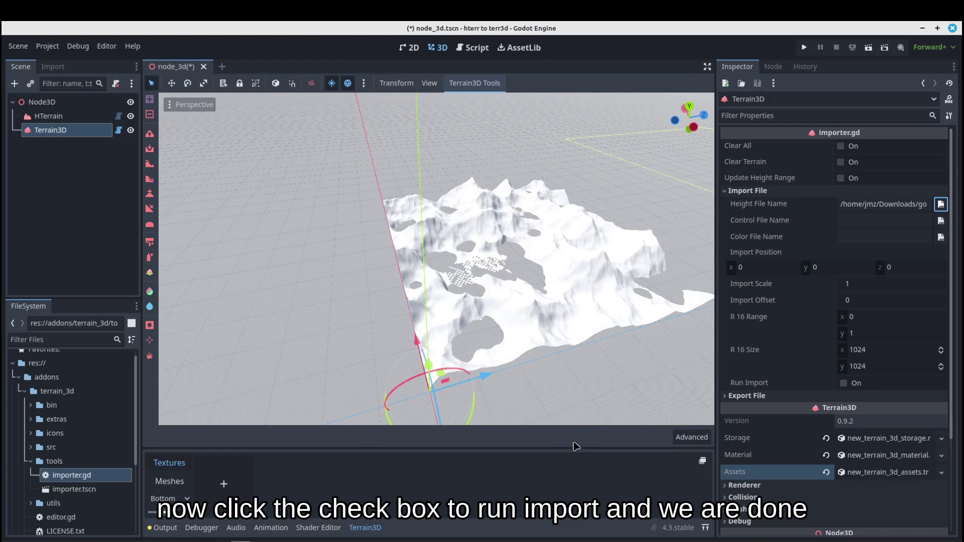
click(844, 384)
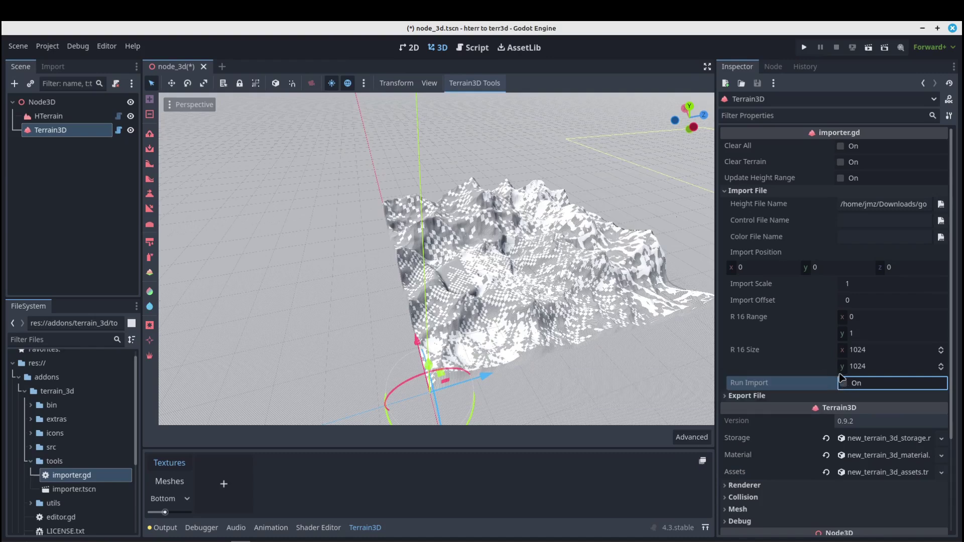
Enable Centered on the HTerrain node and orbit the viewport to compare it with the Terrain3D landscape.
click(49, 116)
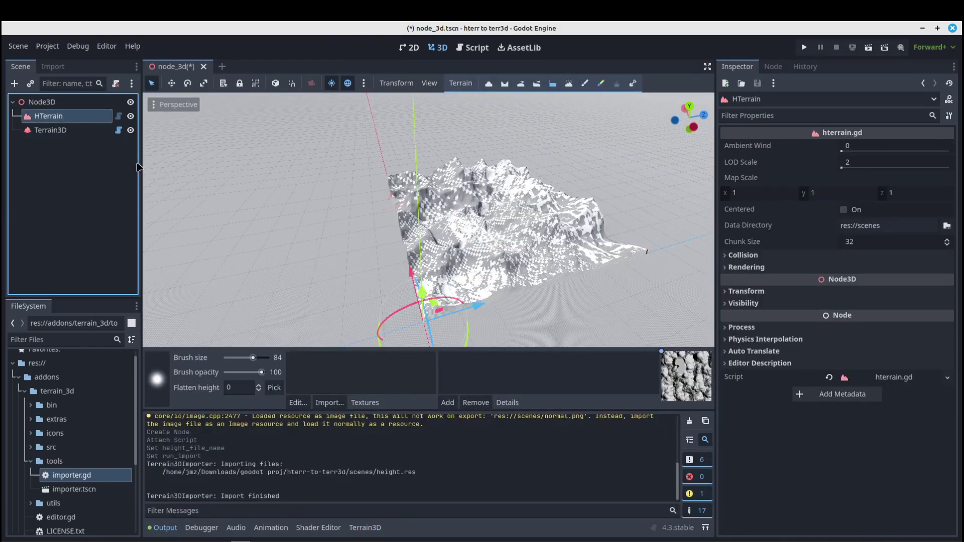
click(847, 213)
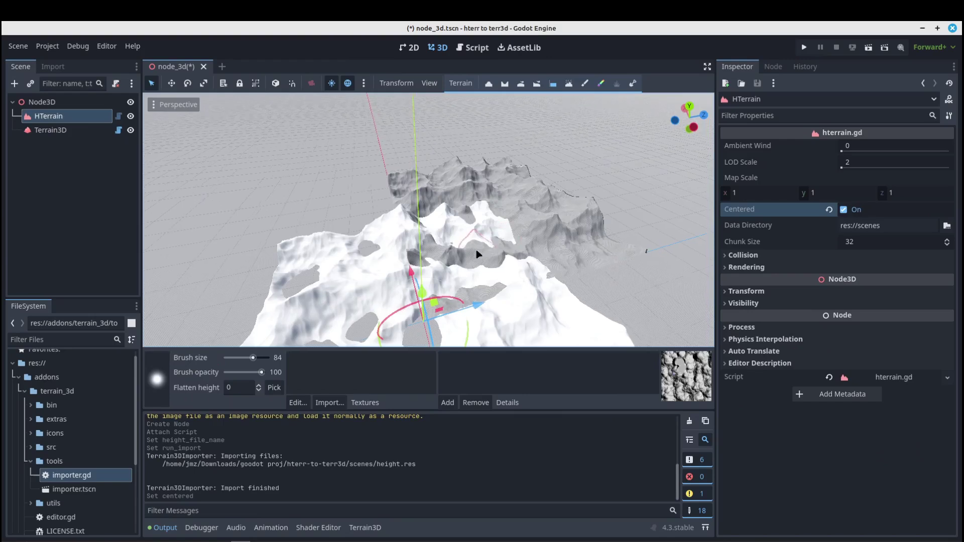
mouse_move(478, 252)
middle_down()
mouse_move(624, 273)
mouse_move(696, 250)
mouse_move(665, 254)
middle_up()
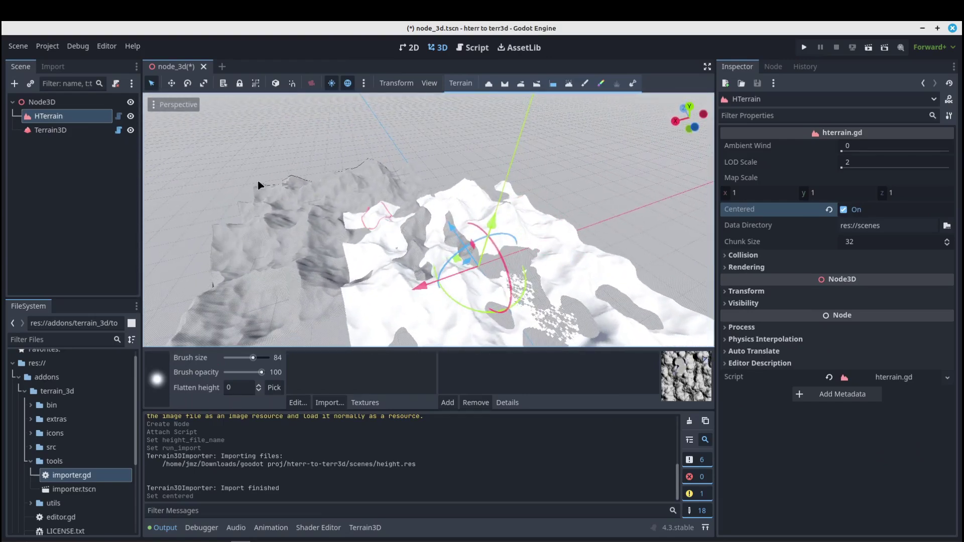
scroll(382, 226, up, 6)
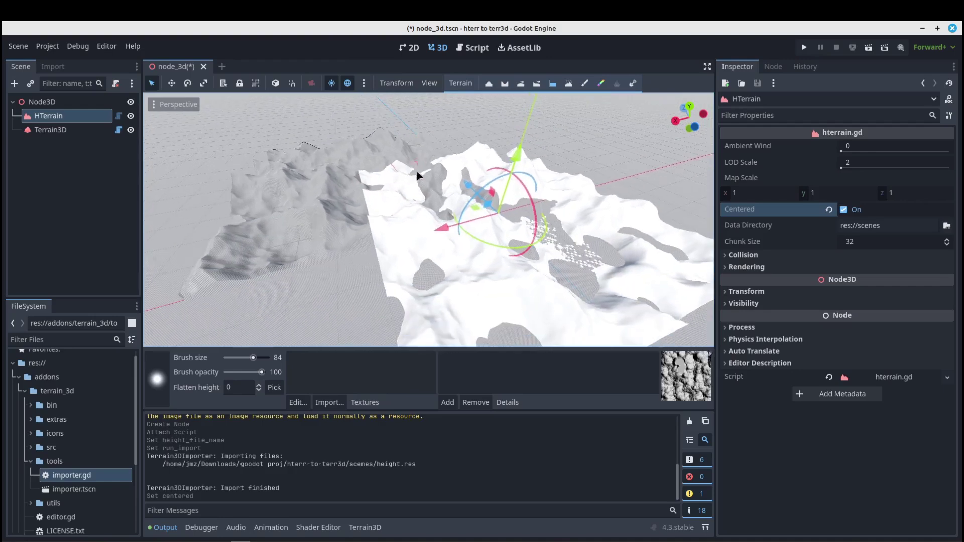
scroll(402, 214, down, 5)
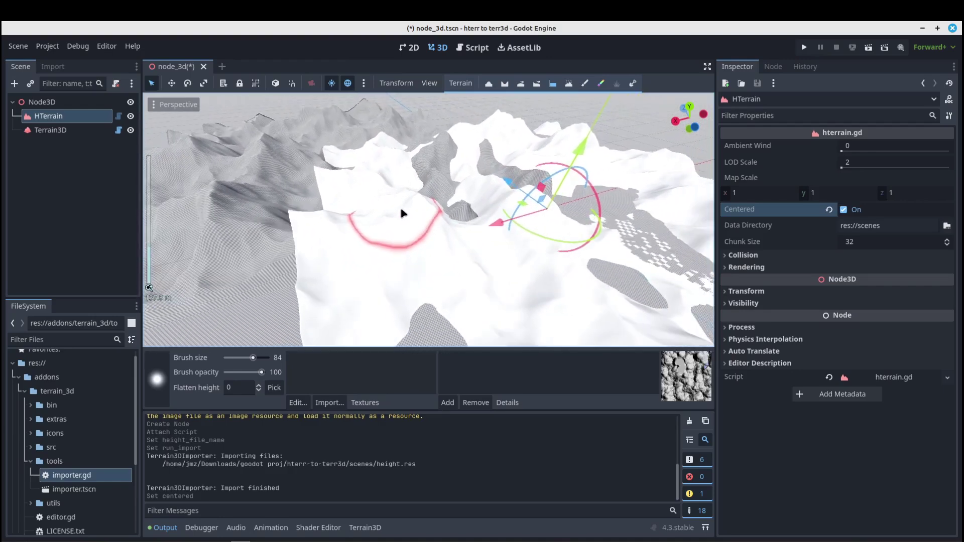